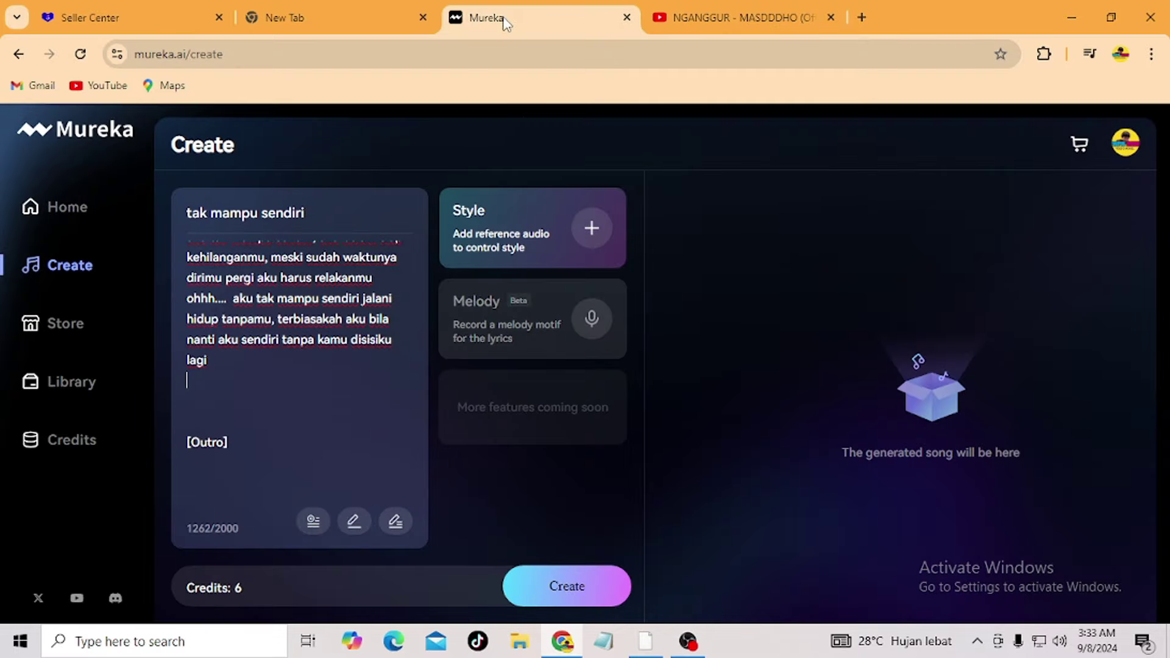
click(591, 228)
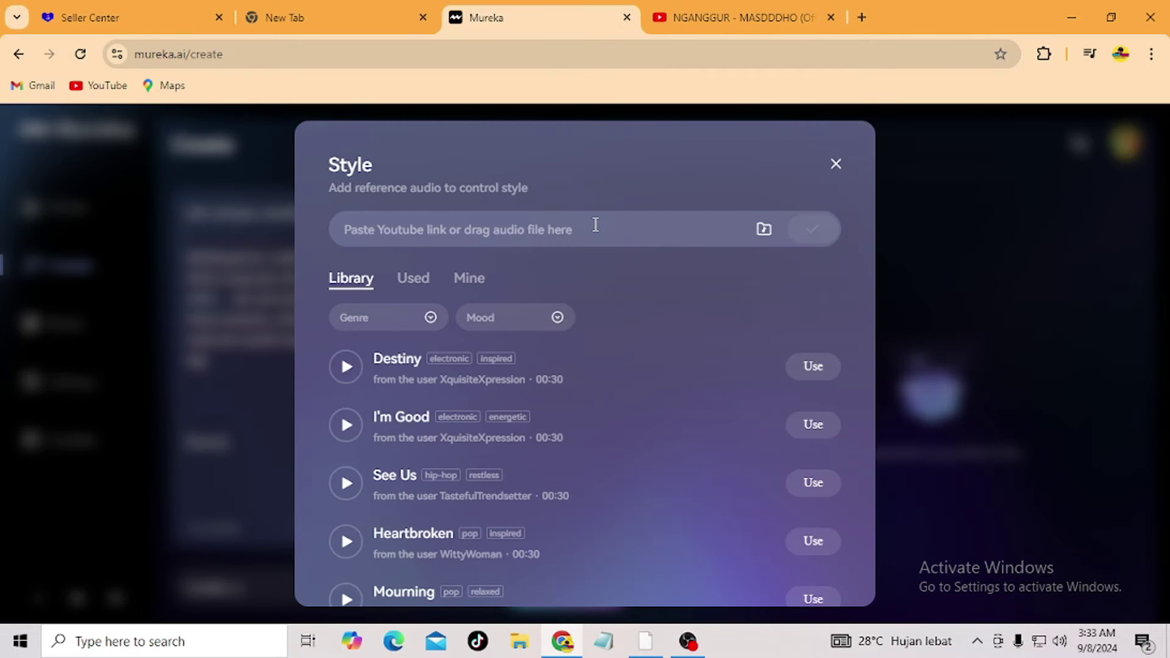
click(556, 230)
text(https://www.youtube.com/watch?v=nF3LmIZYuLY)
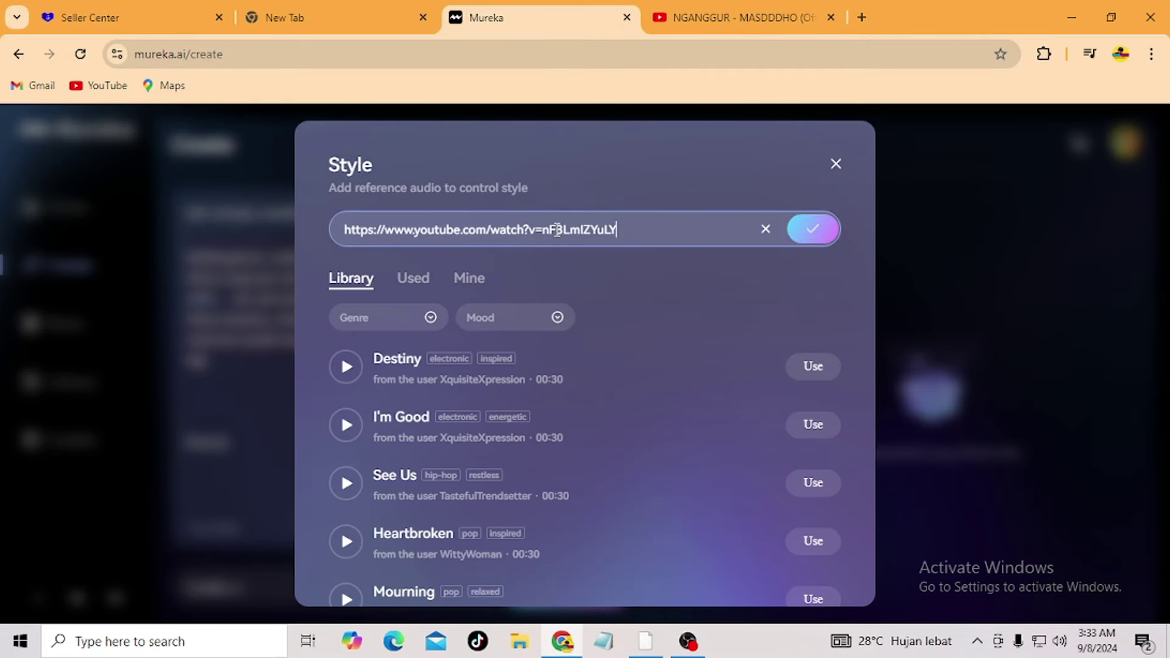
click(816, 231)
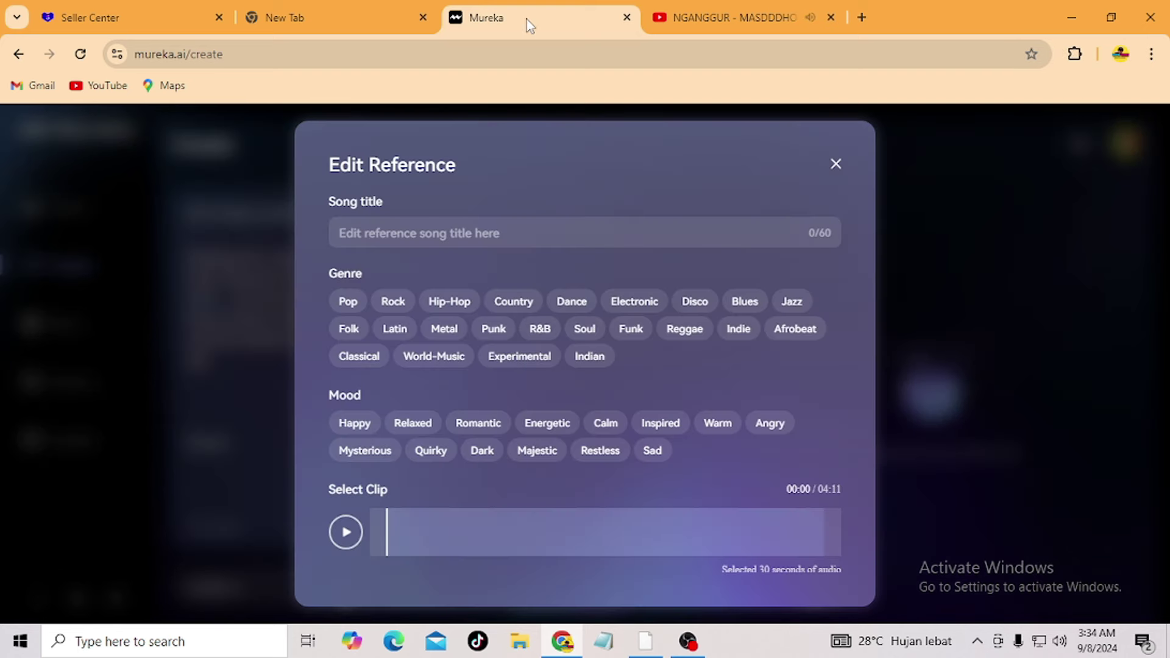
Pause the NGANGGUR music video on YouTube and return to the reference editor in Mureka
click(697, 17)
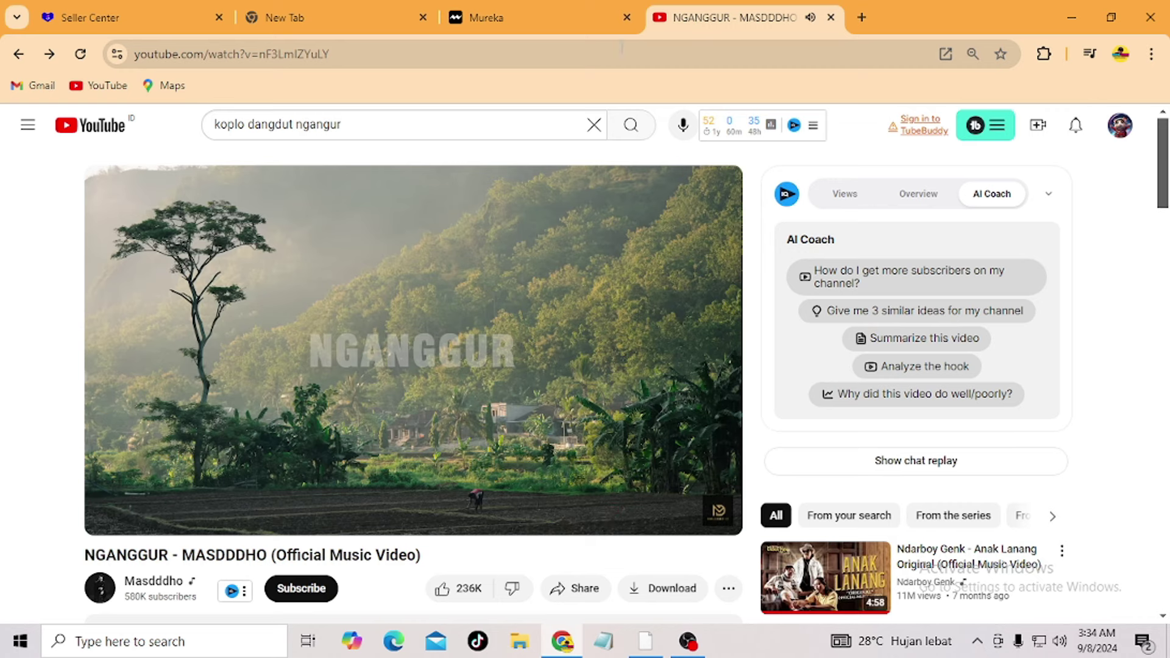
click(109, 517)
key(ctrl+shift+Tab)
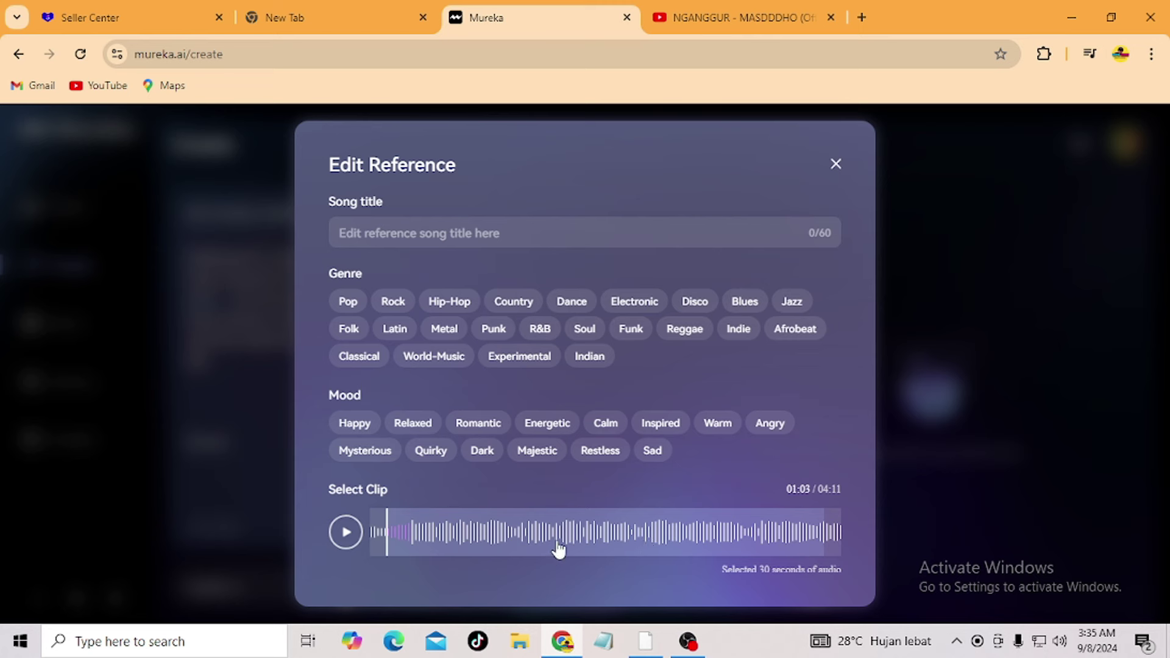
Adjust the 30-second reference clip selection and tag the reference with the World-Music genre and Sad mood
drag(517, 535, 544, 515)
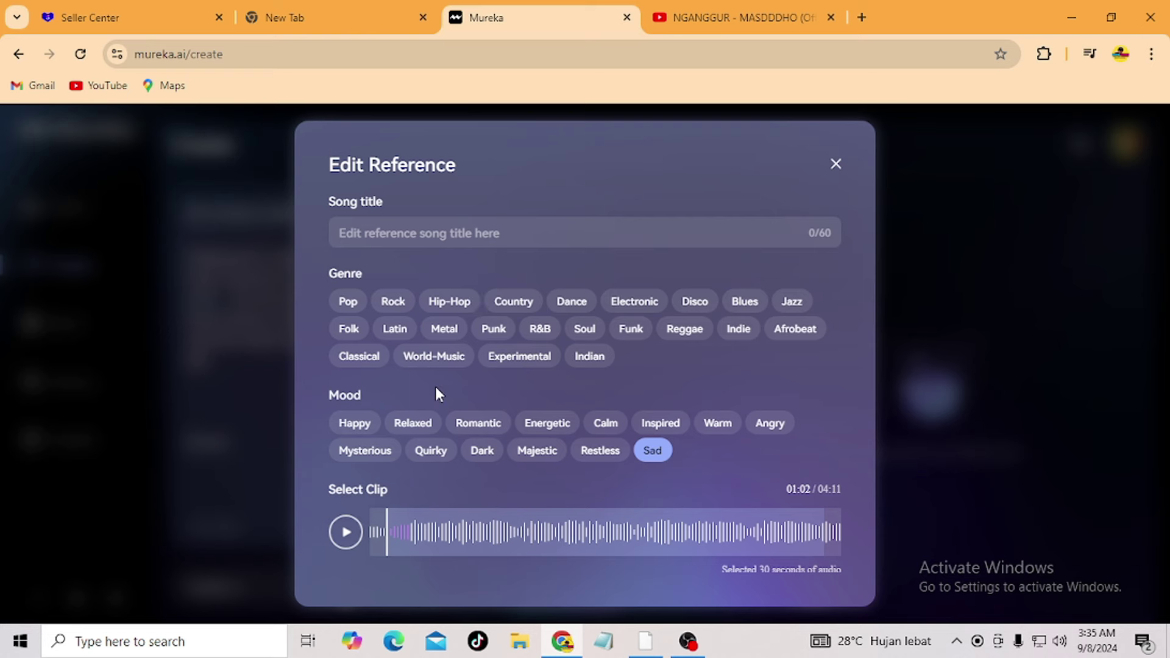
click(433, 360)
scroll(433, 366, down, 2)
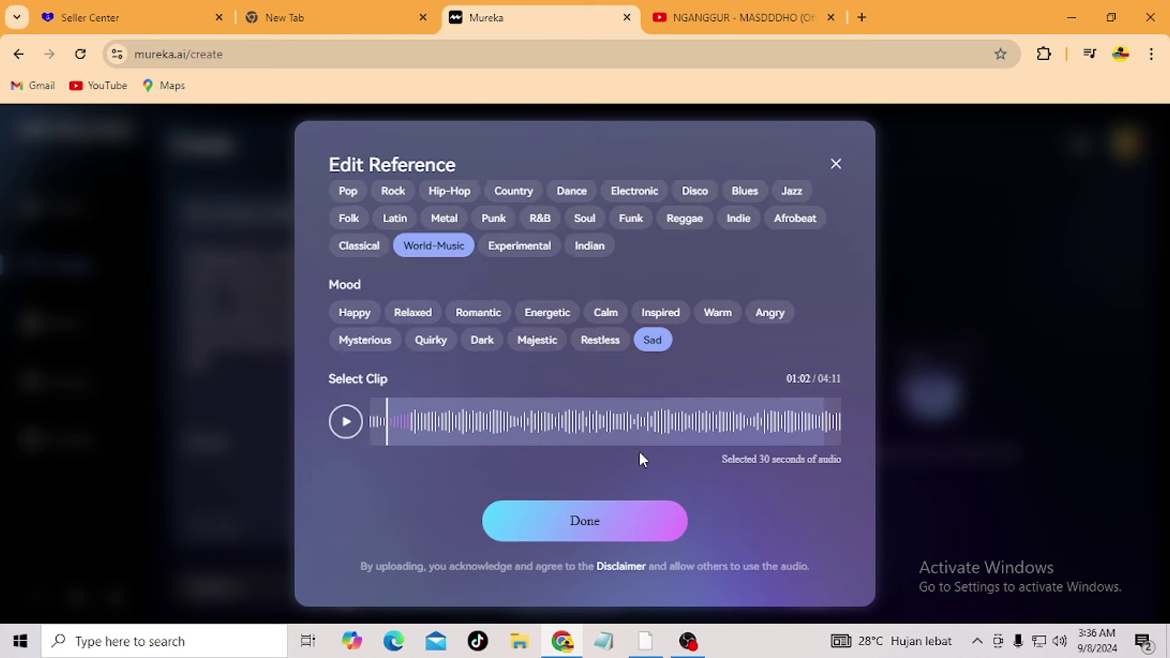
Title the reference song "tak mampu sendiri" and save the reference
scroll(508, 226, up, 2)
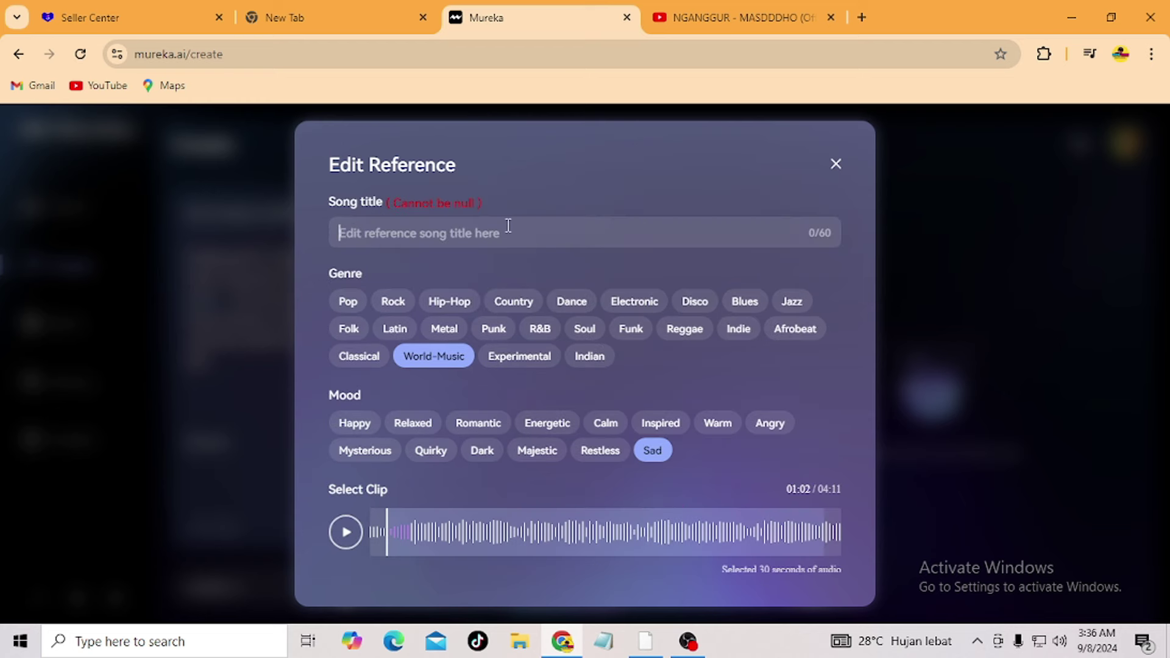
text(tak mampu sendiri)
scroll(520, 264, down, 2)
scroll(502, 258, up, 2)
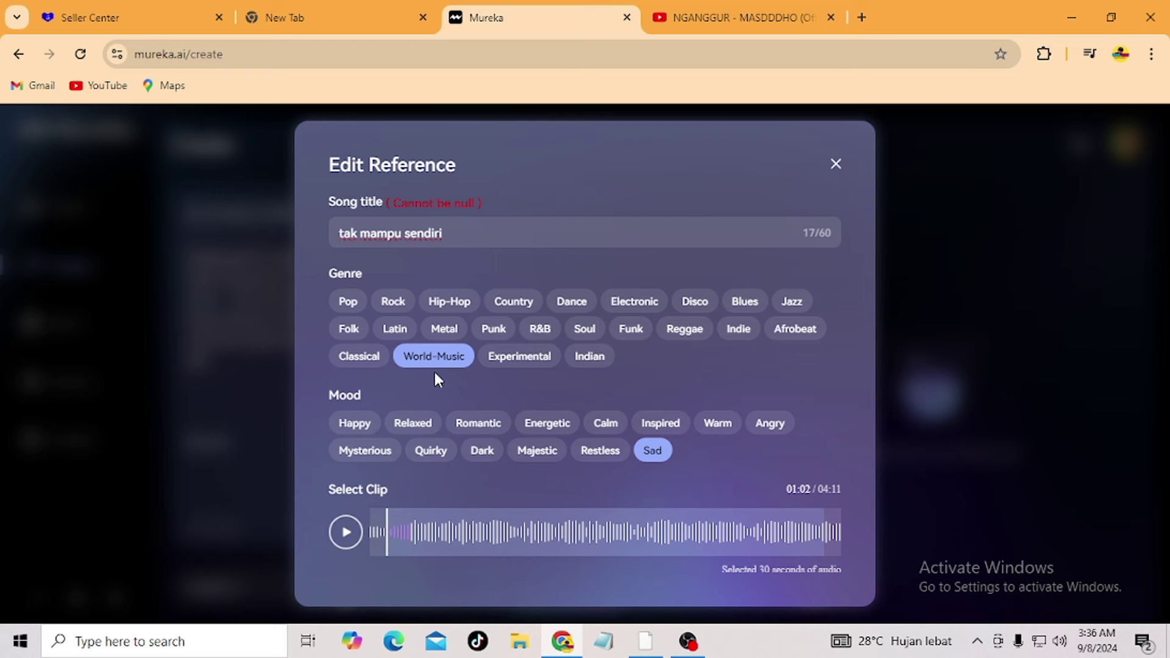
scroll(620, 420, down, 2)
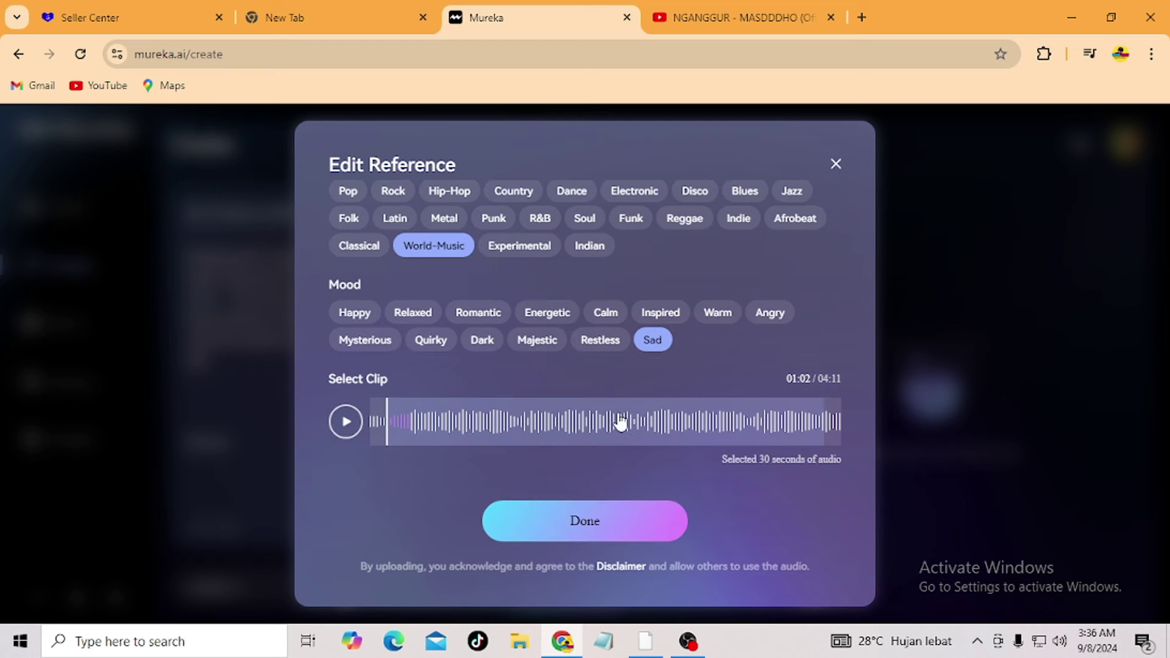
click(624, 537)
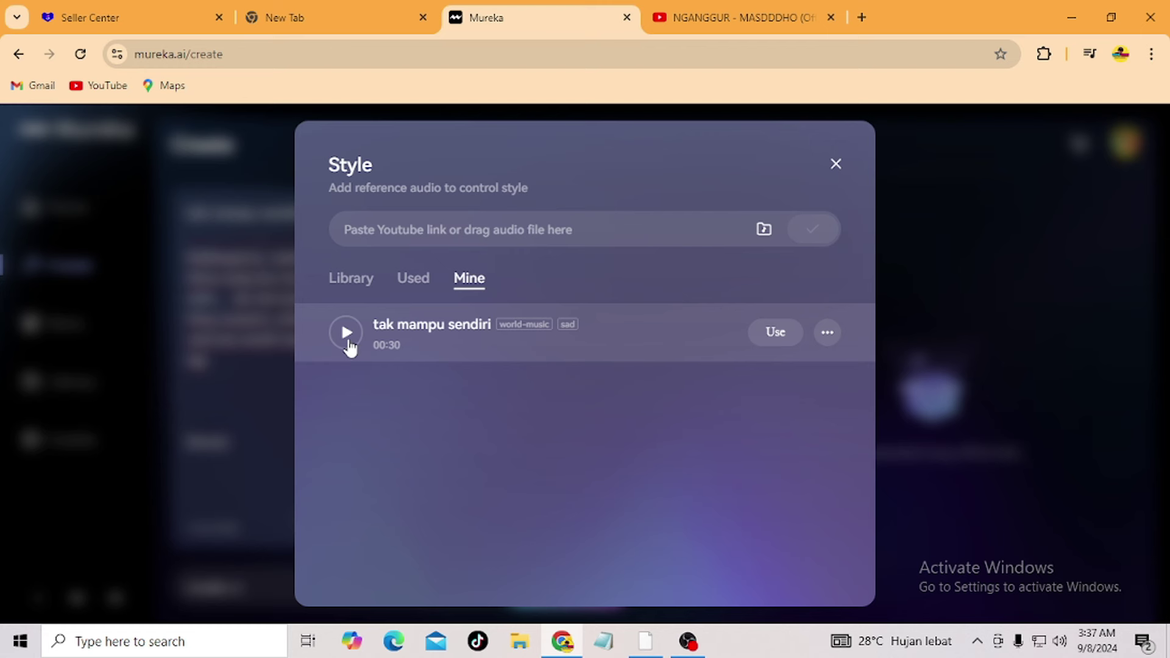
Preview the saved "tak mampu sendiri" reference clip and use it as the song's style
click(347, 343)
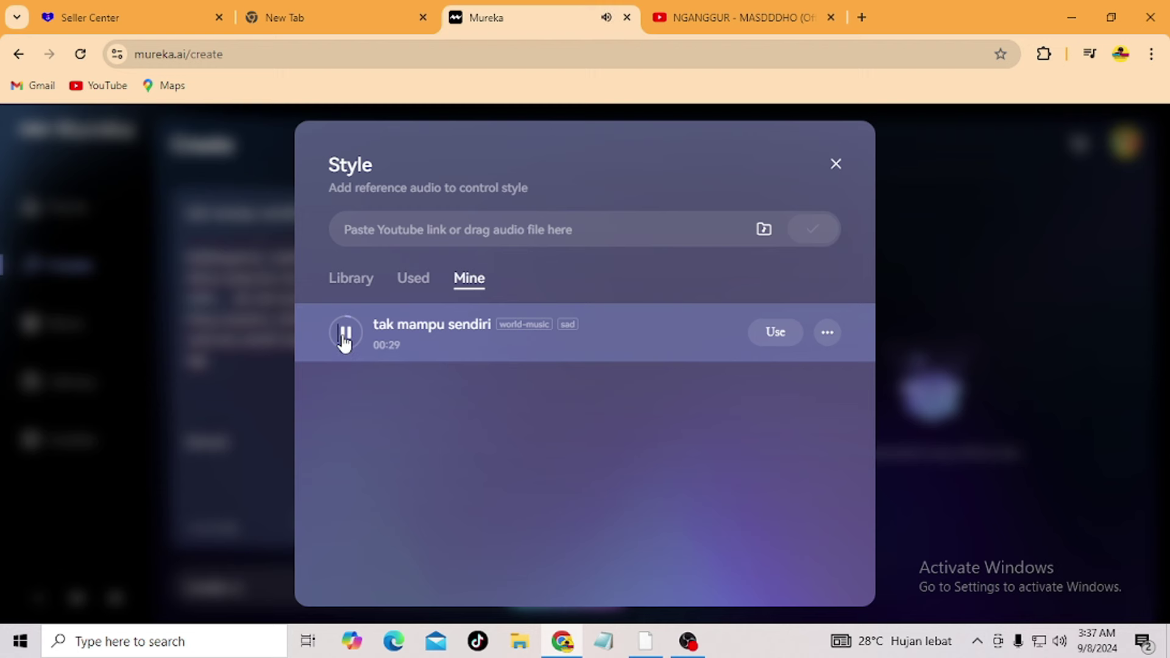
click(345, 341)
click(775, 333)
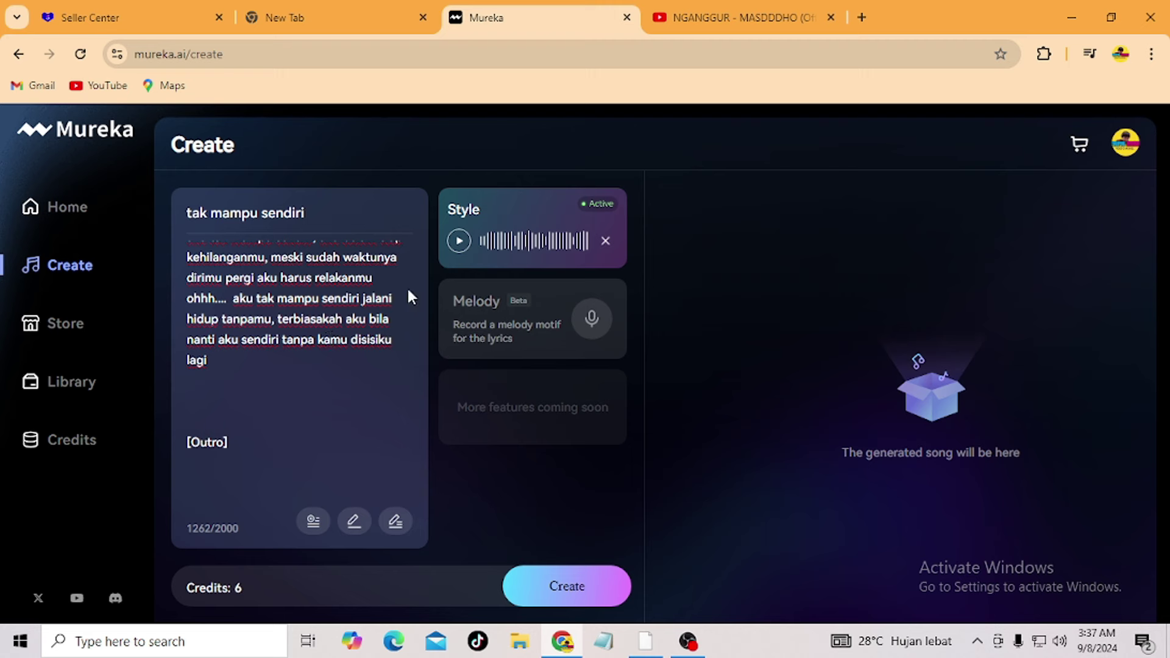
Review the lyrics and generate the song from them with the active style reference, starting the generation a second time
scroll(308, 427, up, 3)
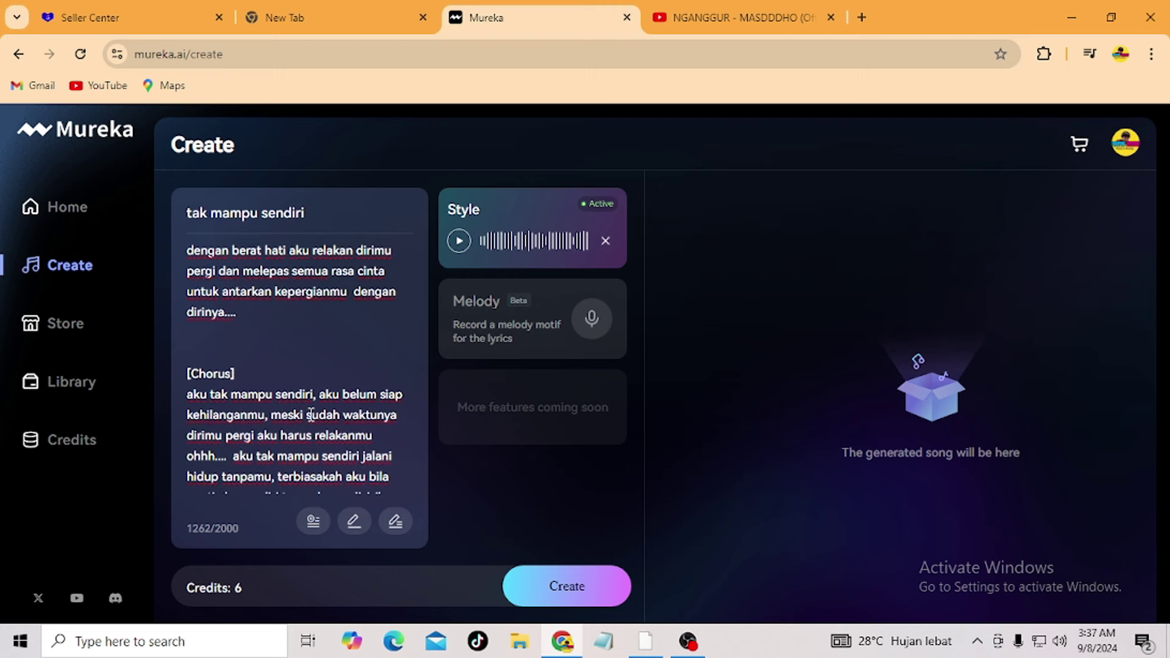
scroll(312, 415, down, 3)
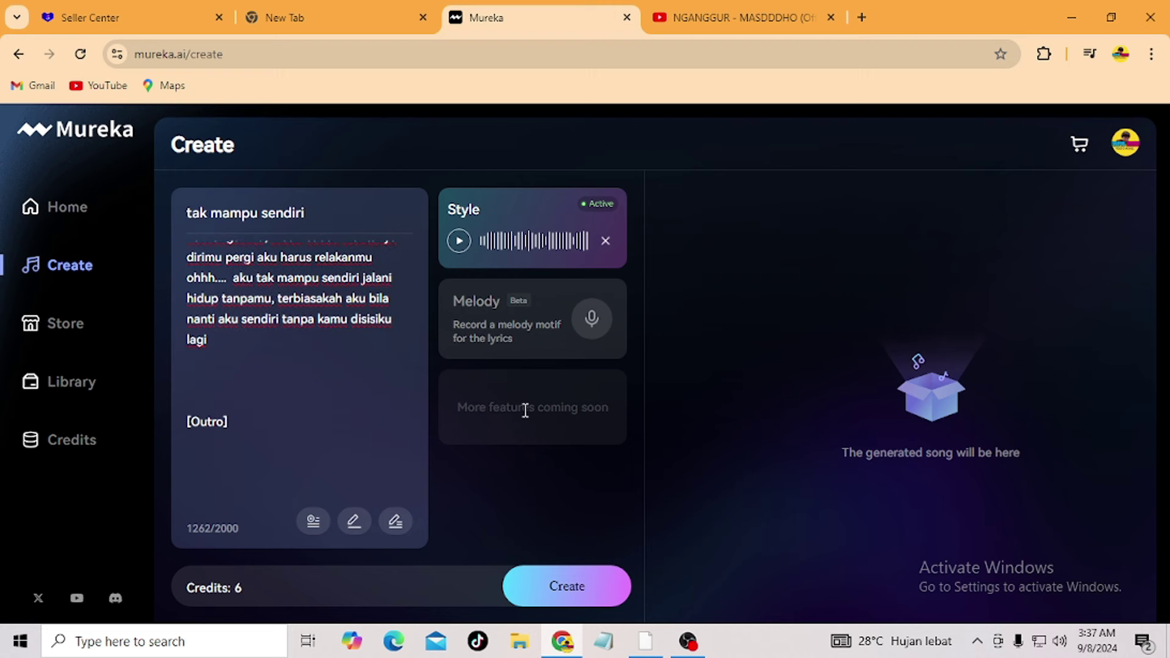
click(619, 584)
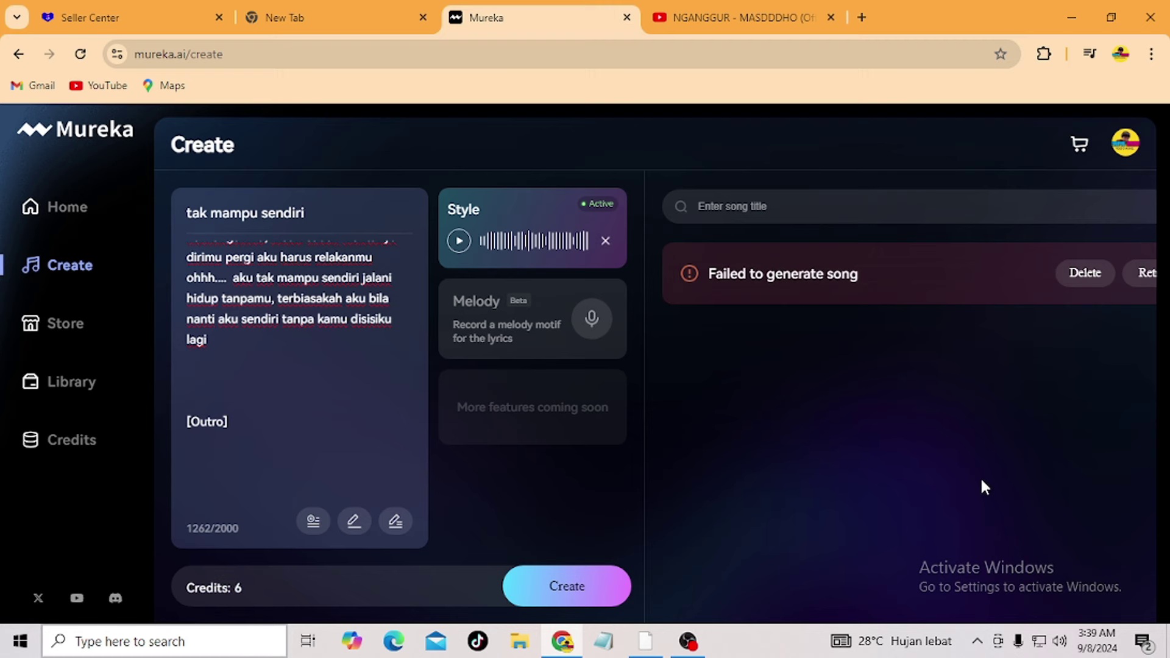
key(ctrl+minus)
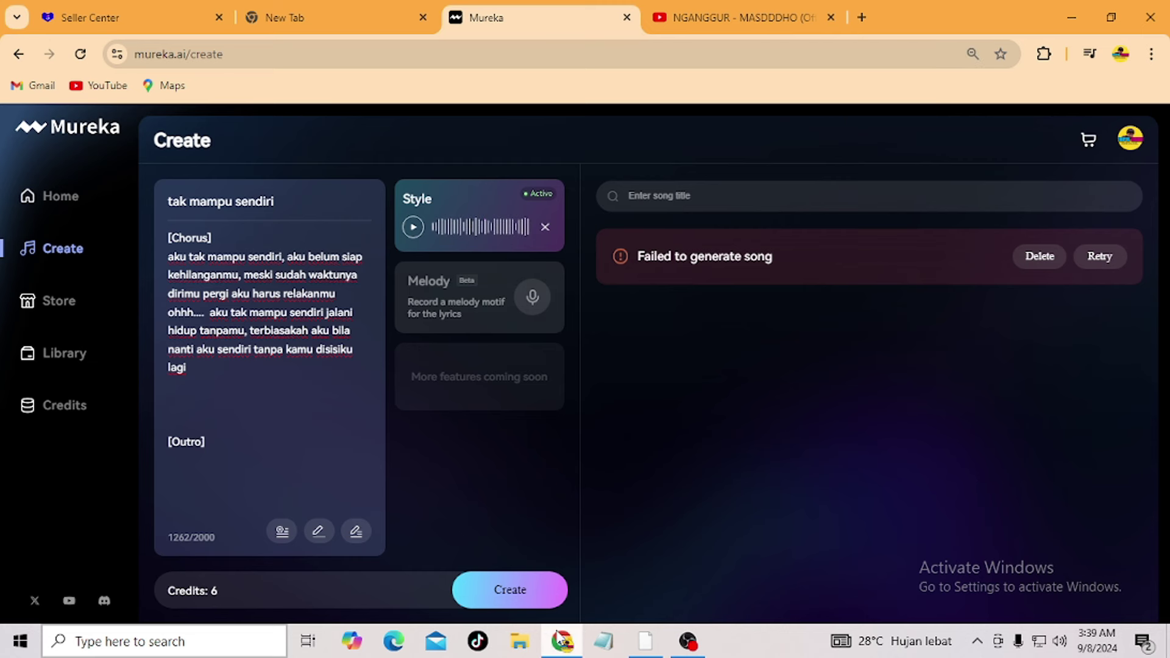
click(520, 601)
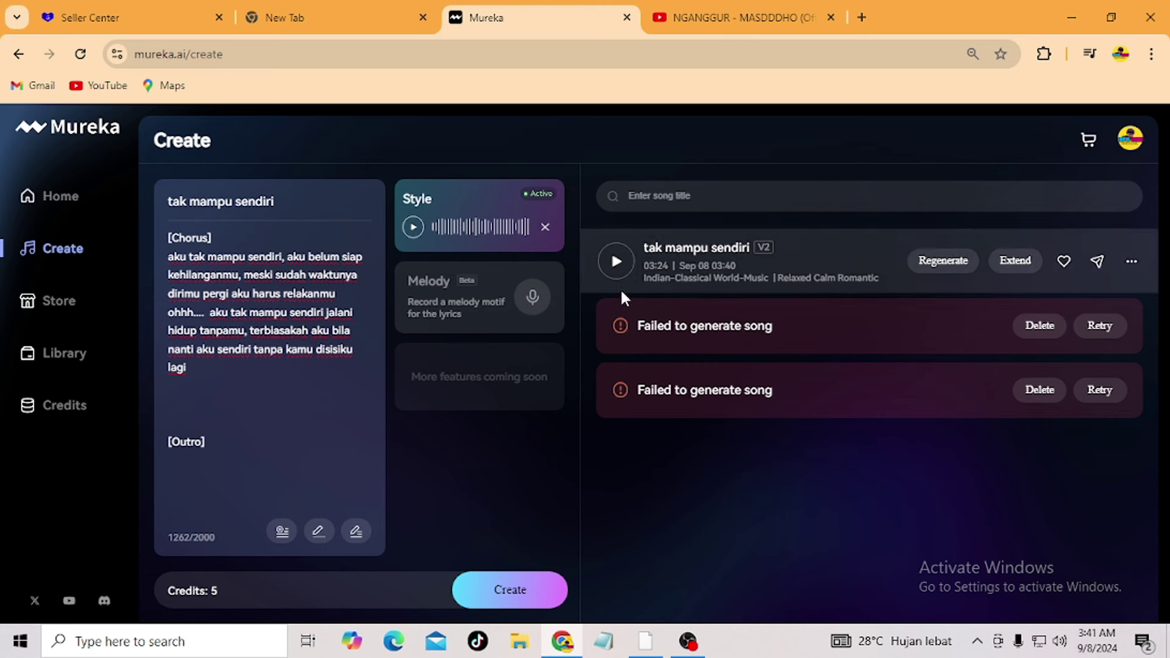
Play the generated "tak mampu sendiri" song, adjust the volume, sample it at about 02:40 and 03:01, and pause it
click(616, 267)
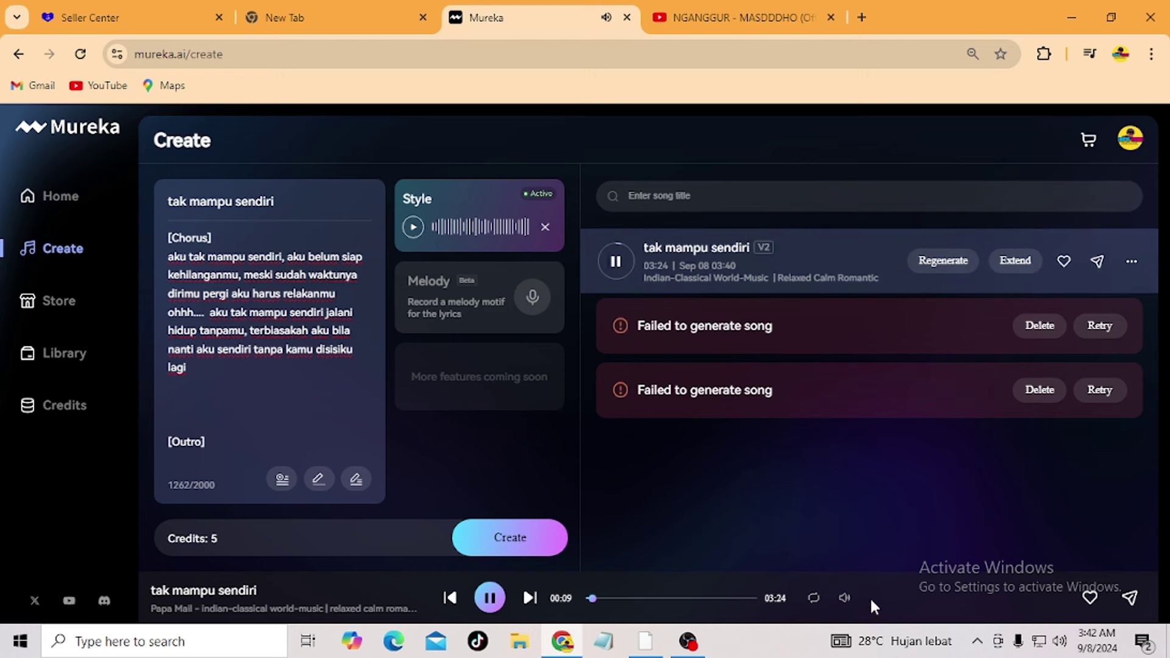
mouse_move(845, 598)
drag(844, 495, 846, 598)
click(719, 598)
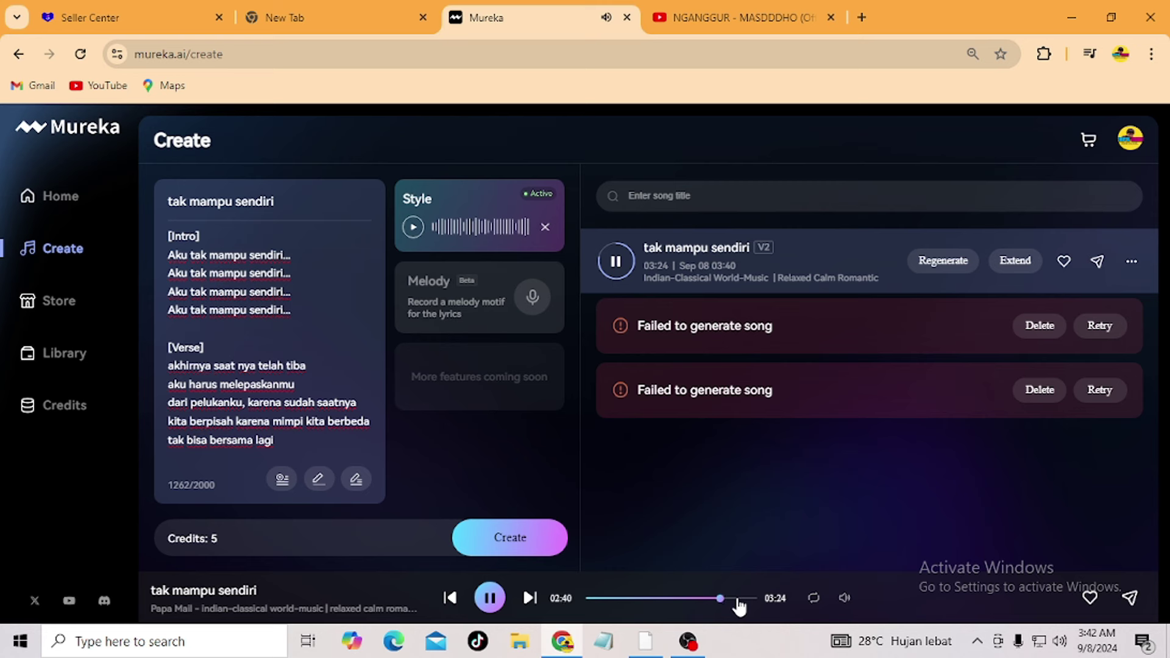
click(737, 599)
click(491, 599)
Remove the active style reference from the song
click(544, 227)
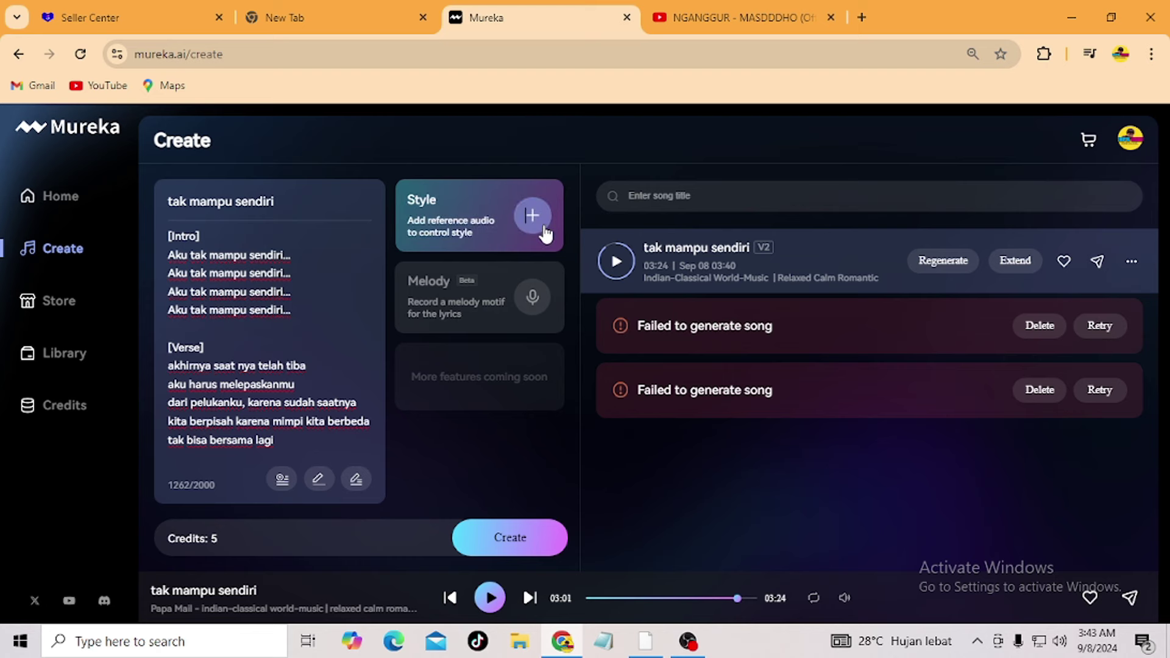
Browse the genres of the style library, filter it by World-Music, clear the filter and close the library
click(542, 226)
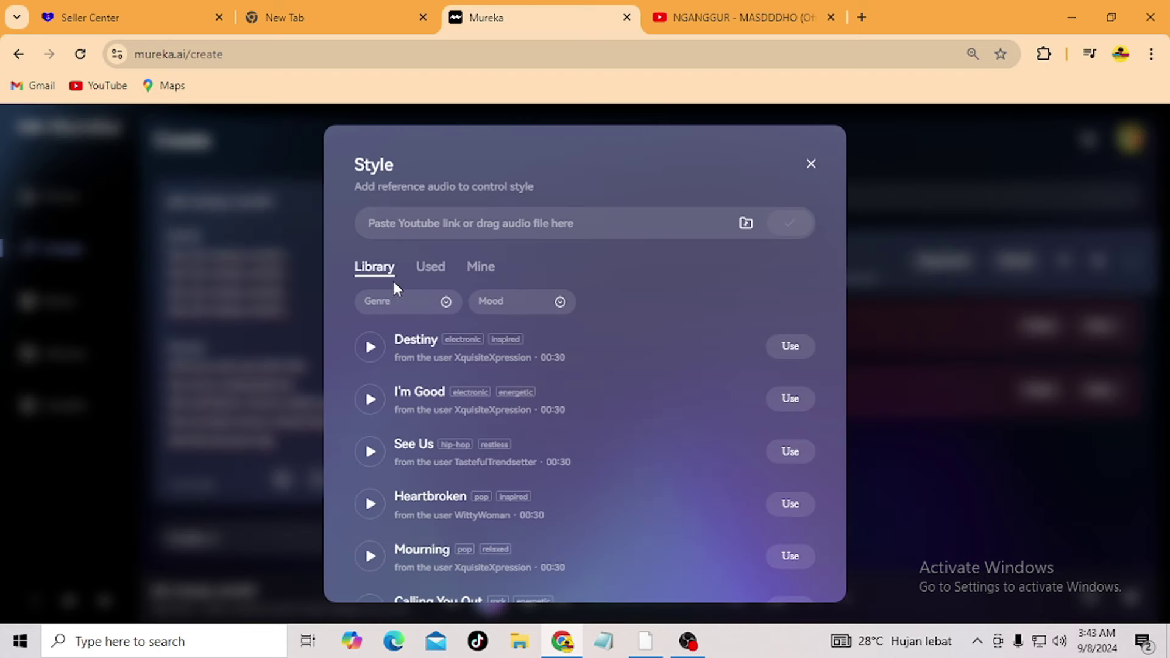
click(447, 302)
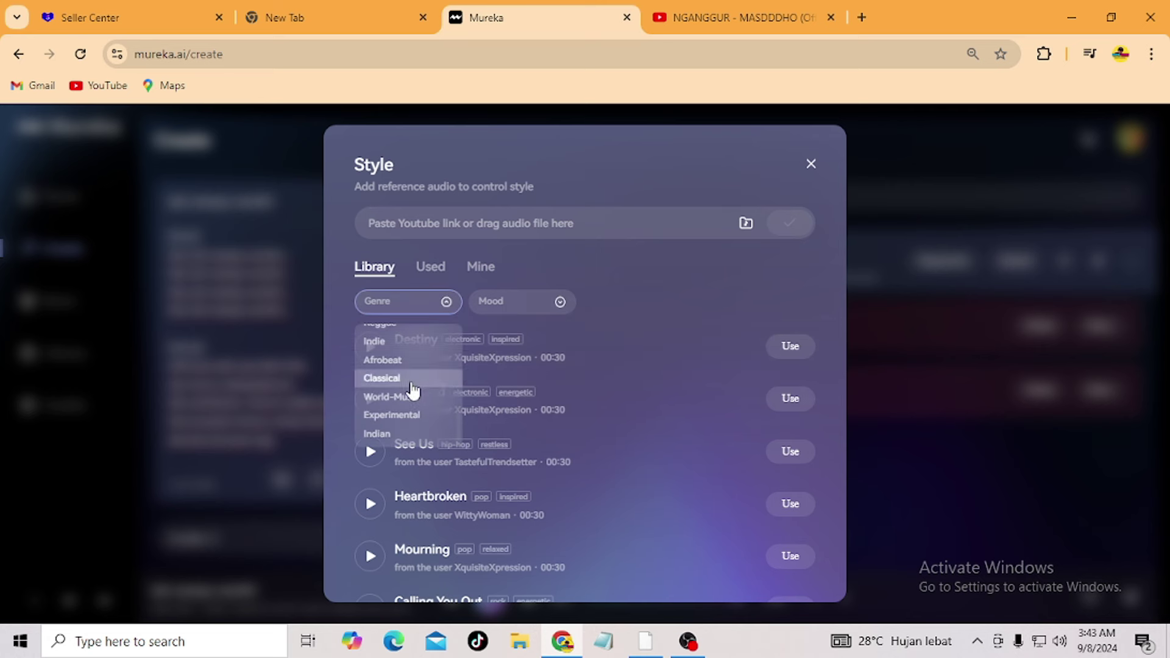
scroll(413, 390, up, 3)
scroll(414, 390, down, 3)
click(419, 402)
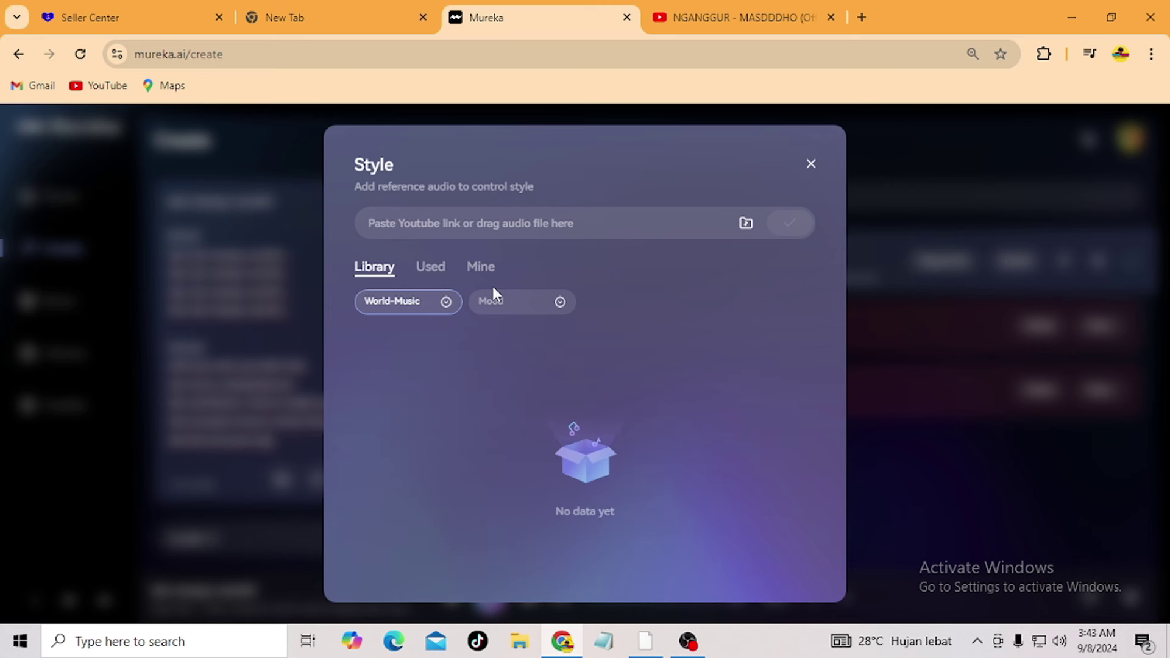
click(443, 304)
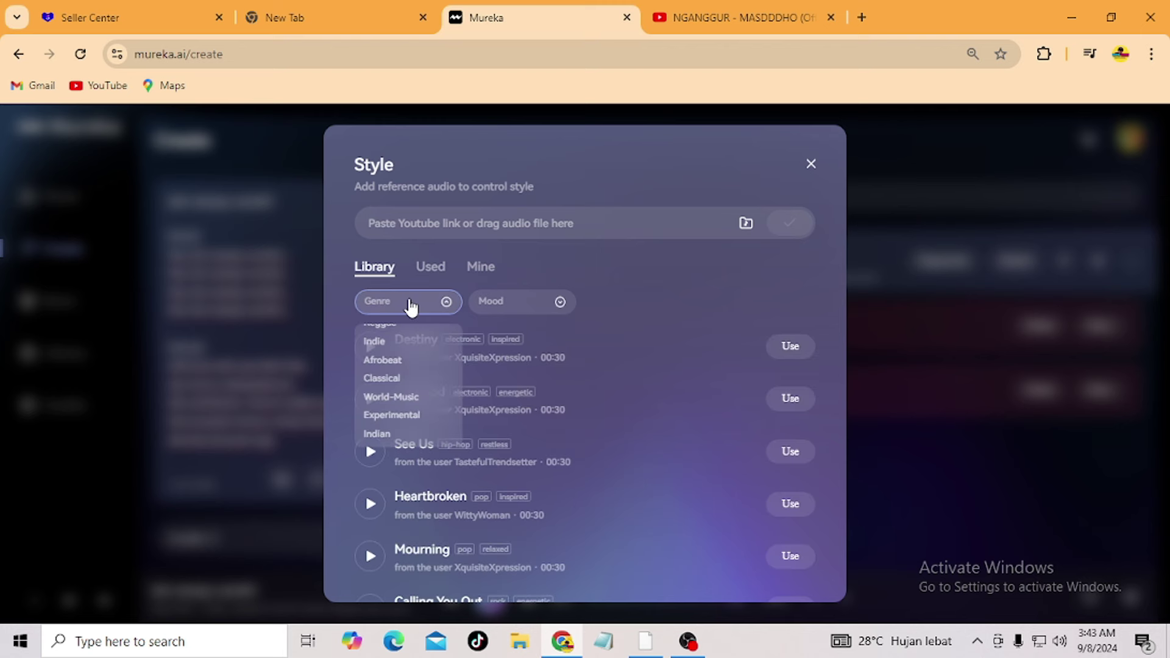
scroll(414, 370, up, 5)
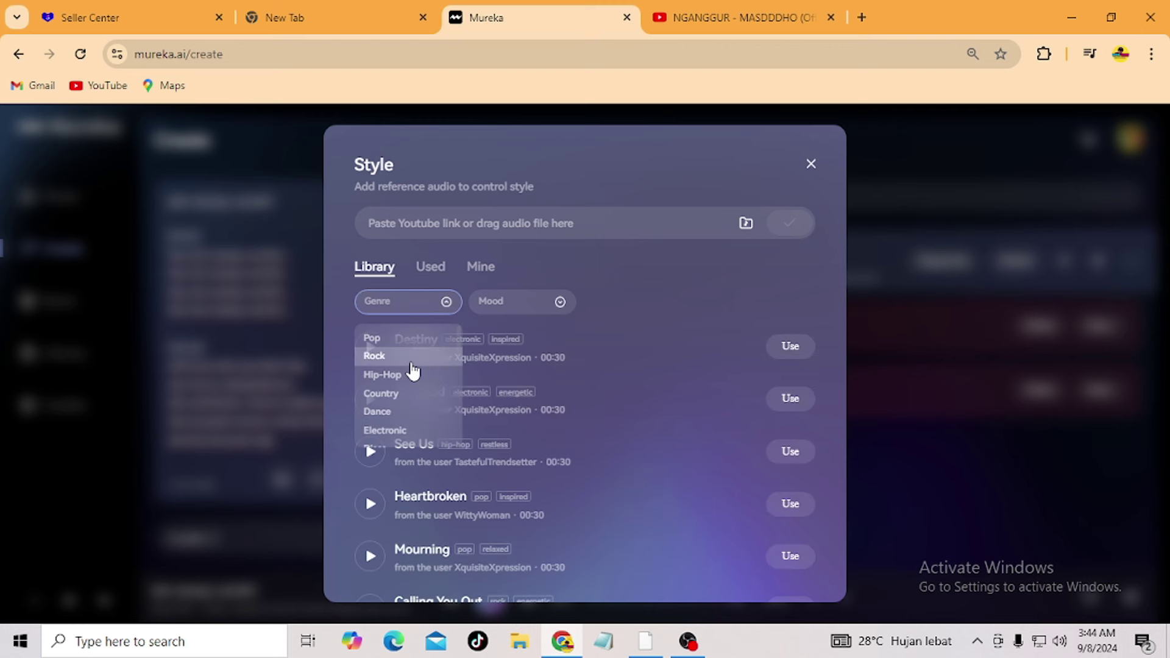
scroll(414, 366, down, 5)
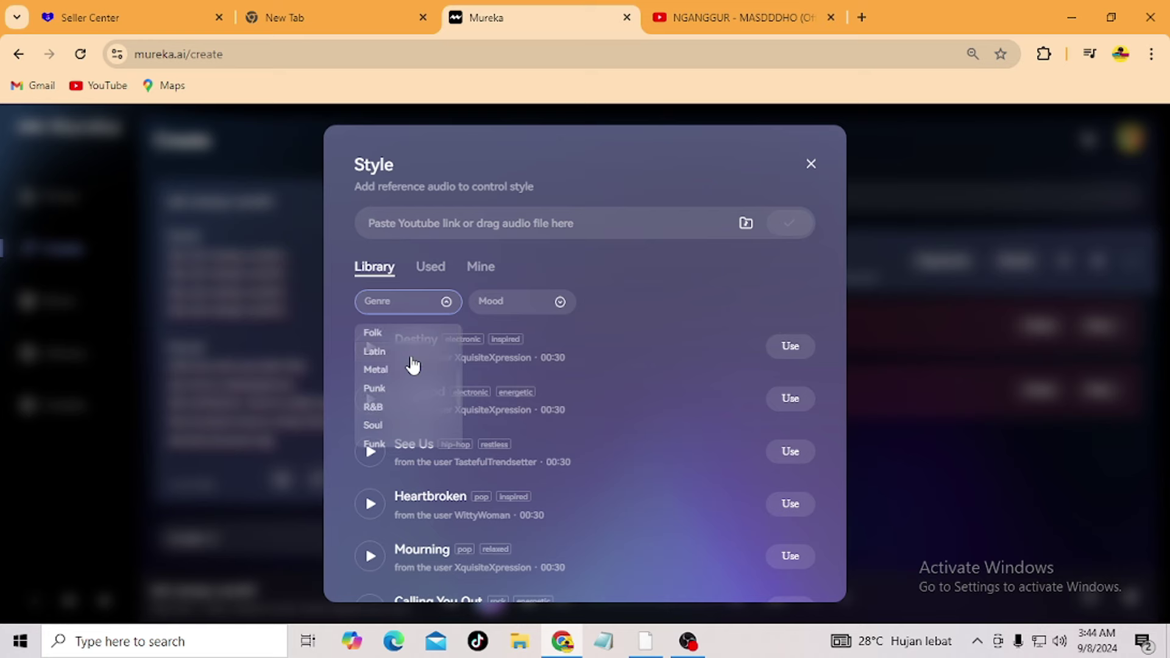
key(Escape)
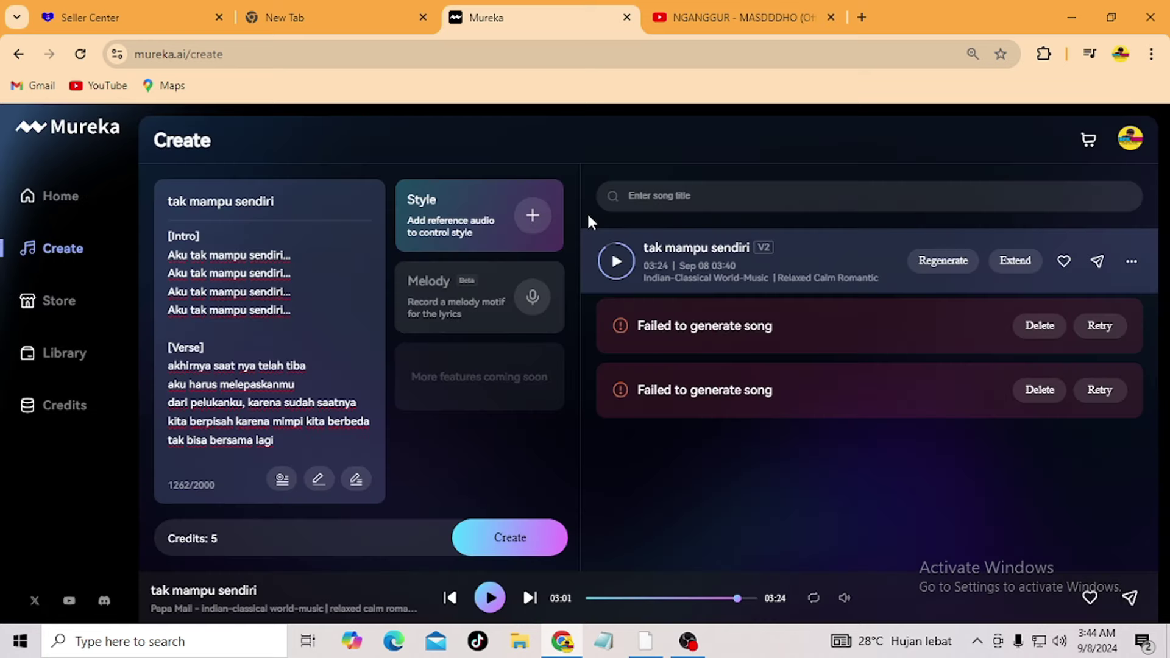
Search YouTube for "mastej", open the video "DANGDUT GALAU - BENCI DI DUAKAN CINTA" and copy its URL
click(731, 17)
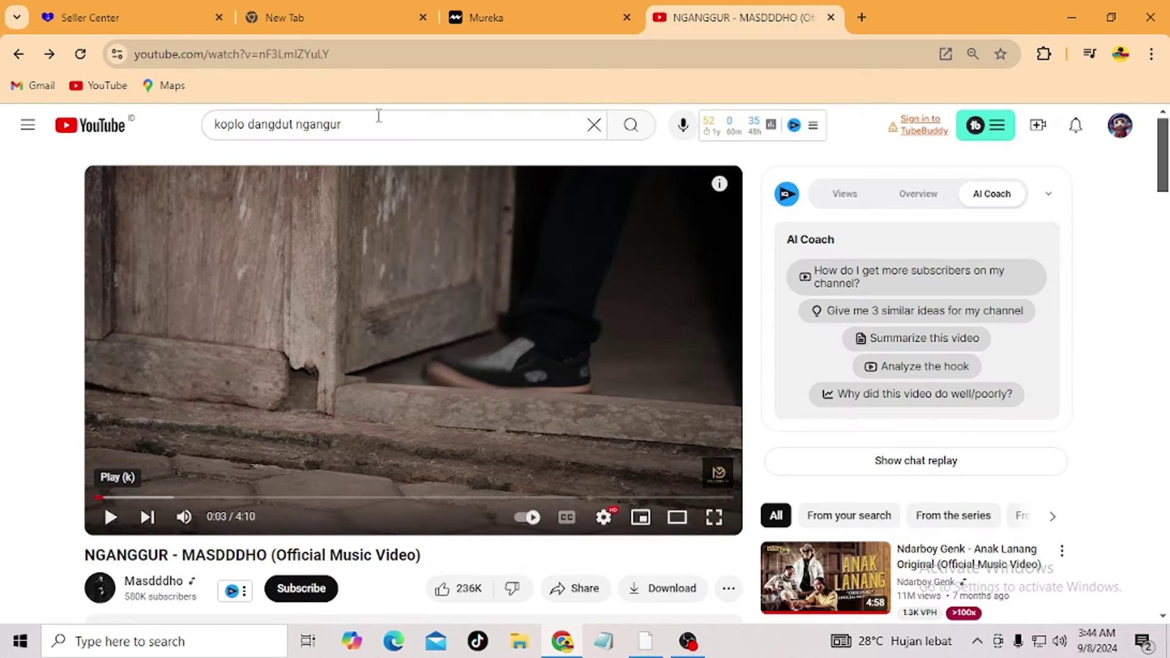
click(345, 119)
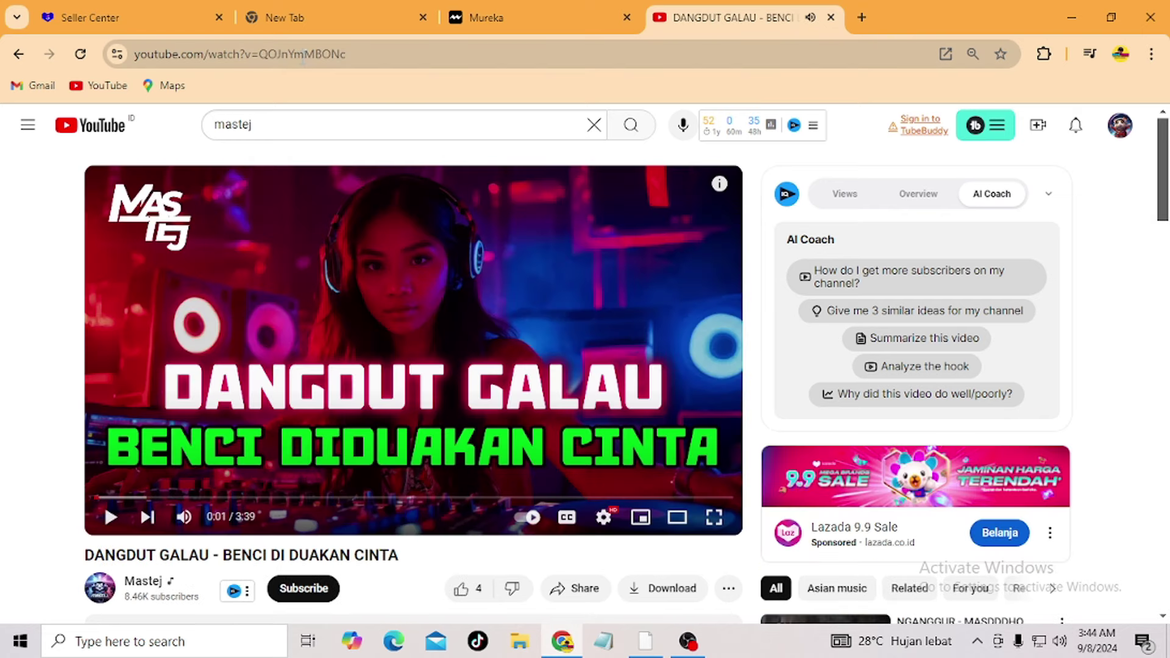
click(304, 55)
key(ctrl+c)
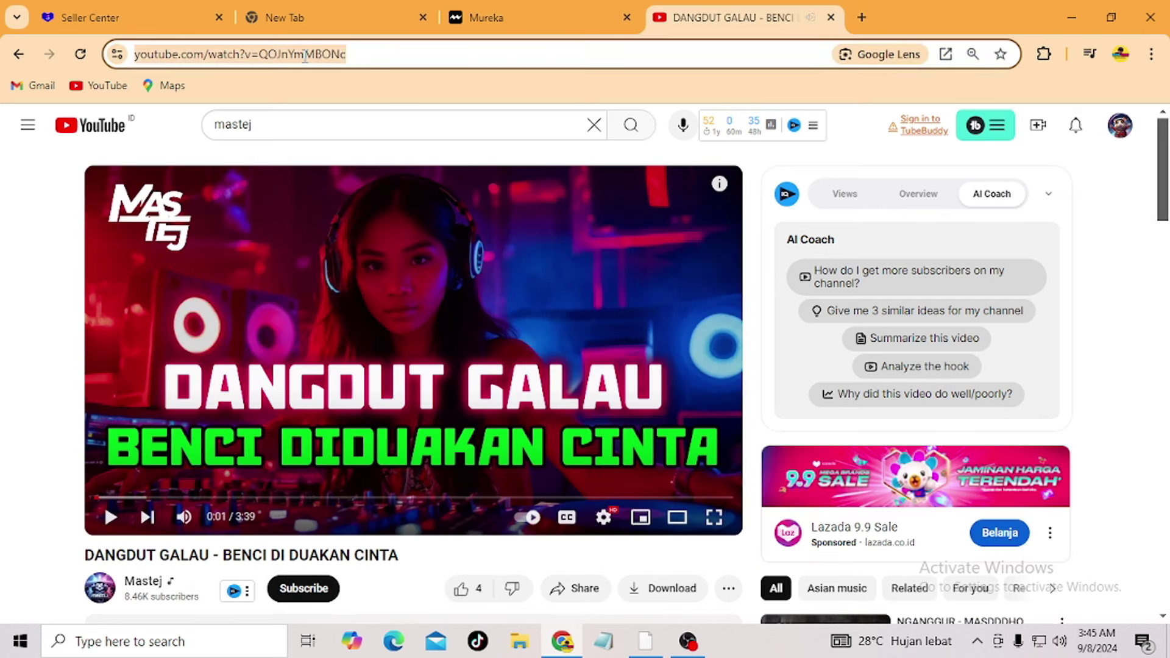
Return to Mureka, load the copied YouTube URL as a new style reference and briefly preview its 30-second clip
click(490, 21)
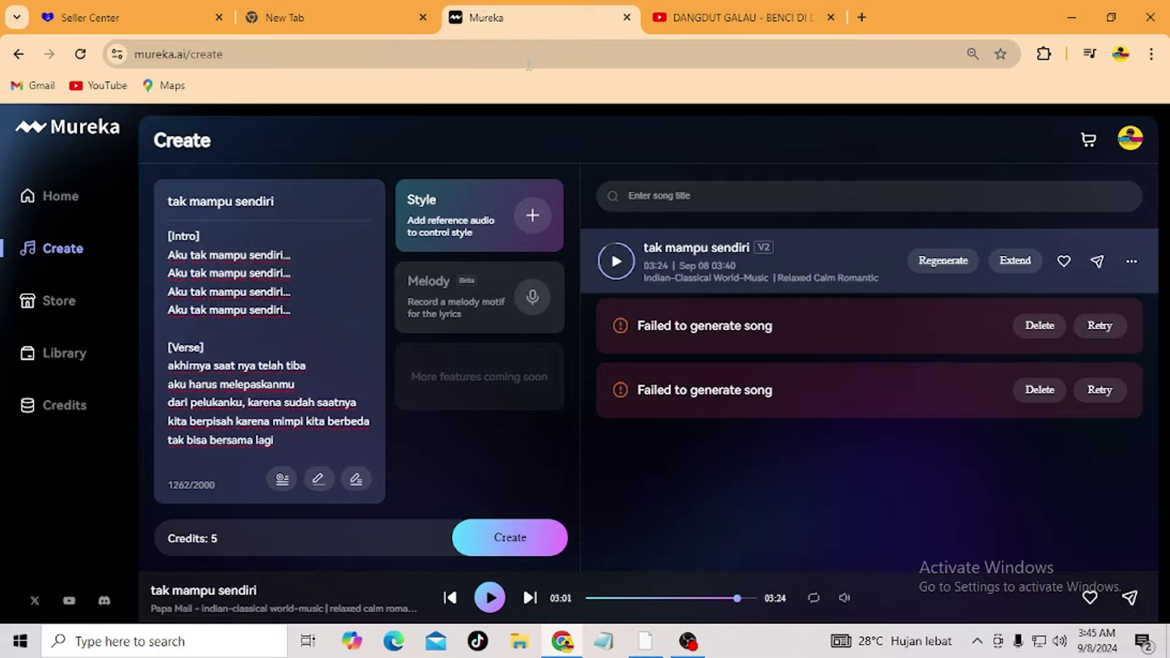
key(ctrl+Tab)
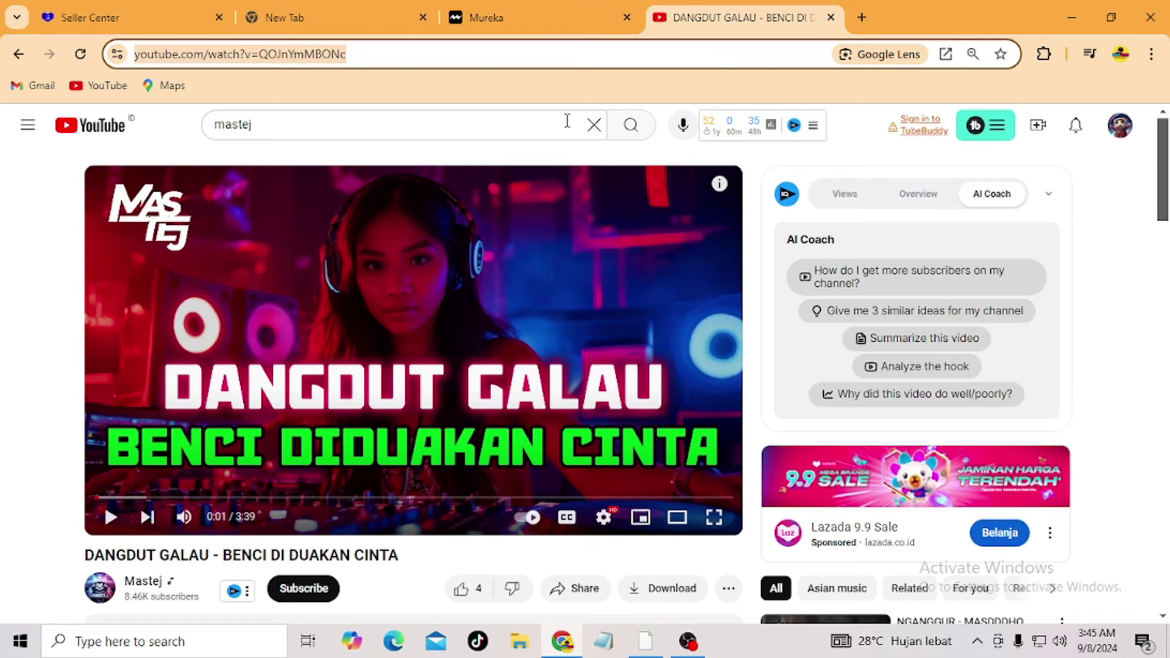
click(504, 2)
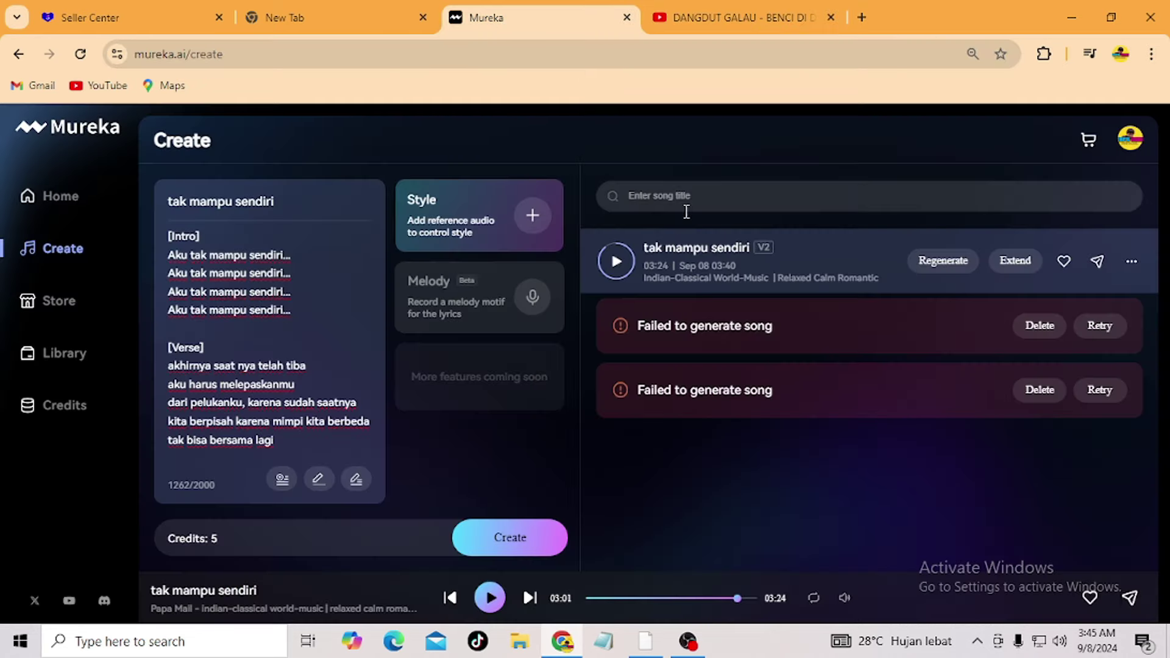
click(532, 215)
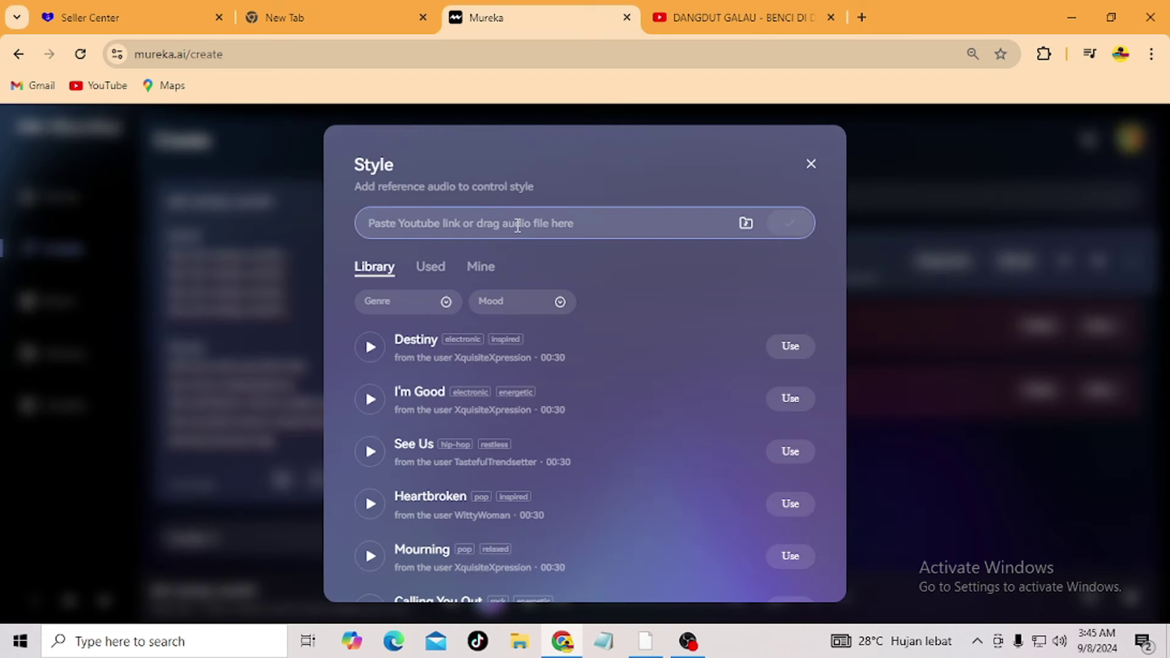
key(ctrl+v)
click(789, 223)
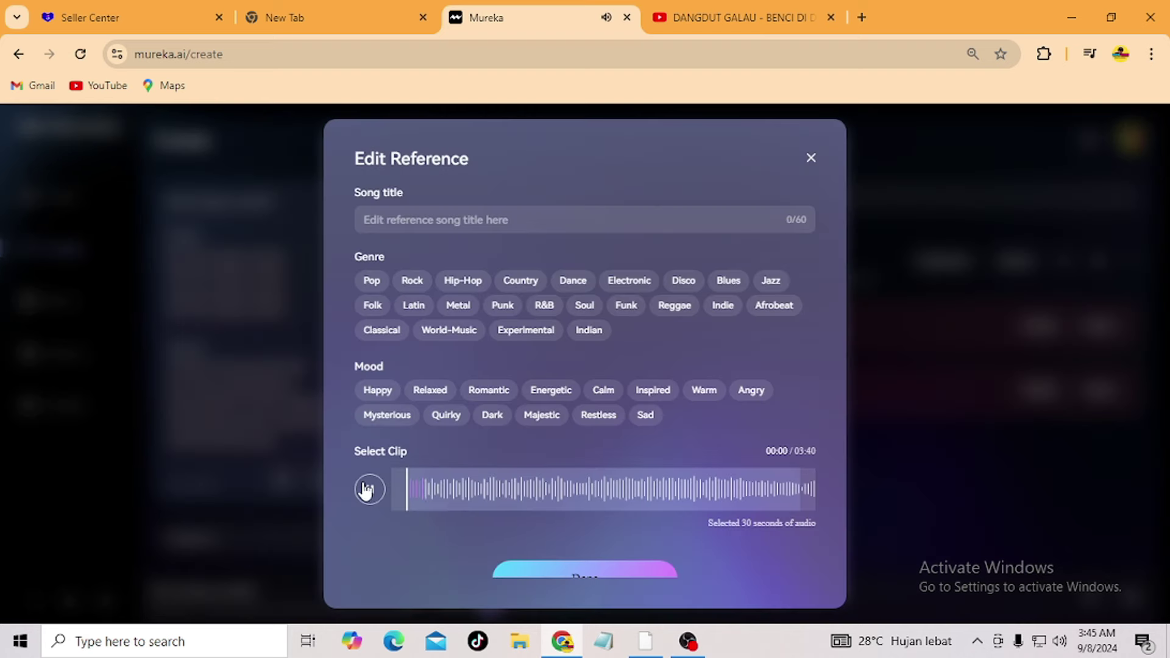
click(368, 489)
scroll(411, 493, down, 1)
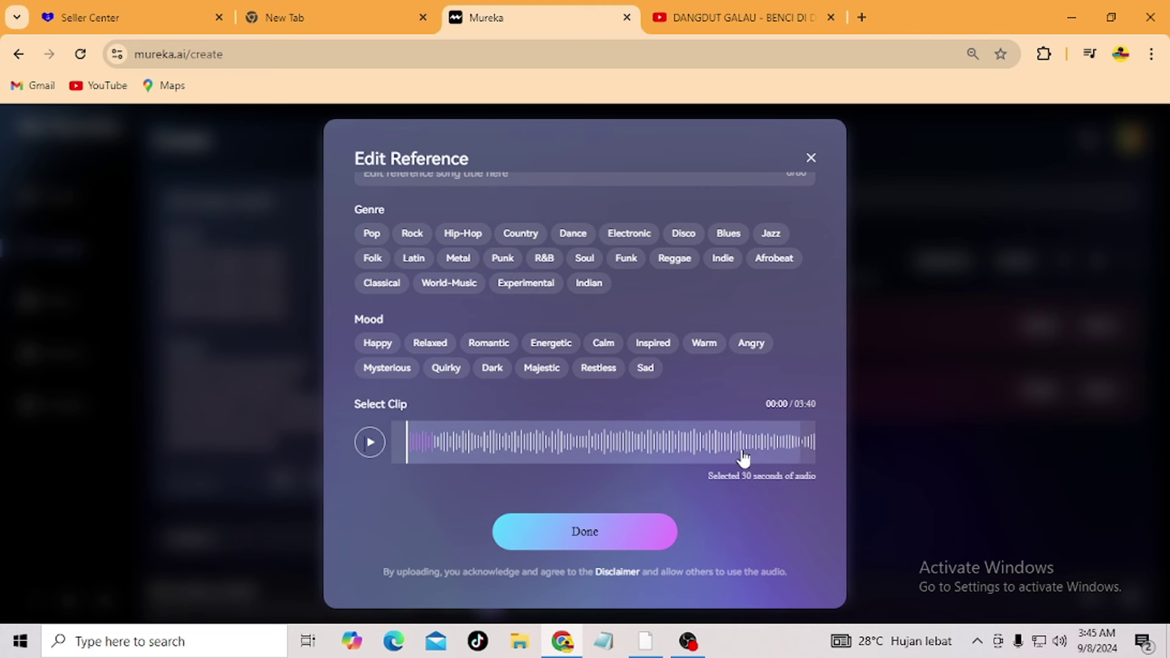
scroll(583, 335, up, 1)
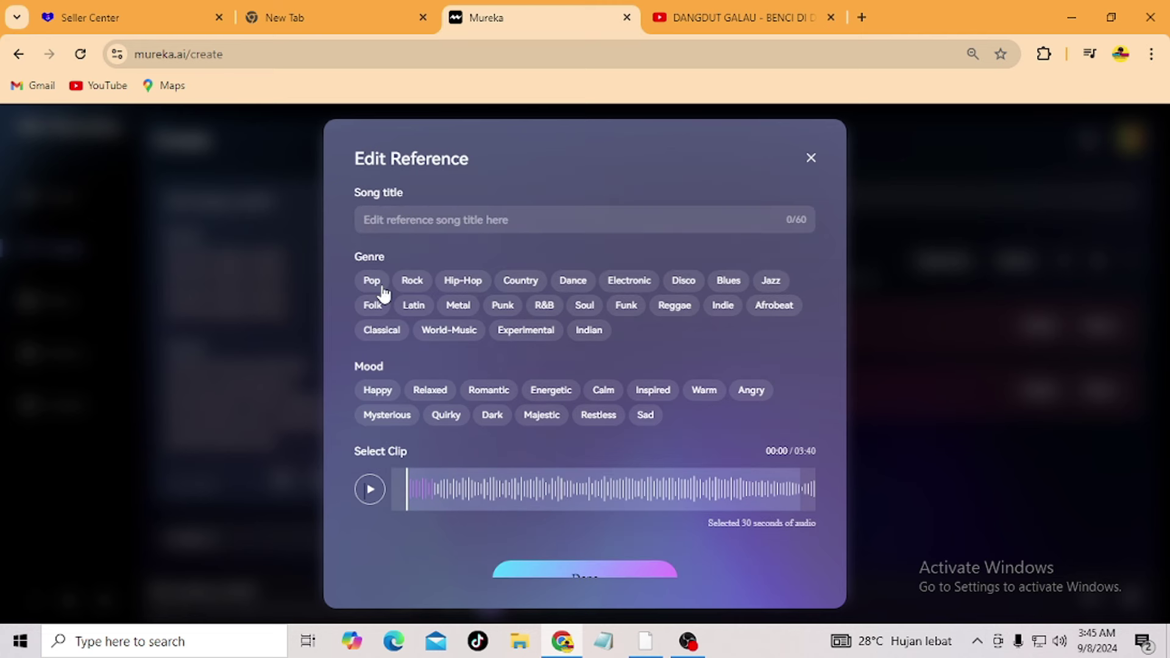
Save the reference with genre Dance, mood Energetic and the title "tak mampu sendiri"
click(577, 286)
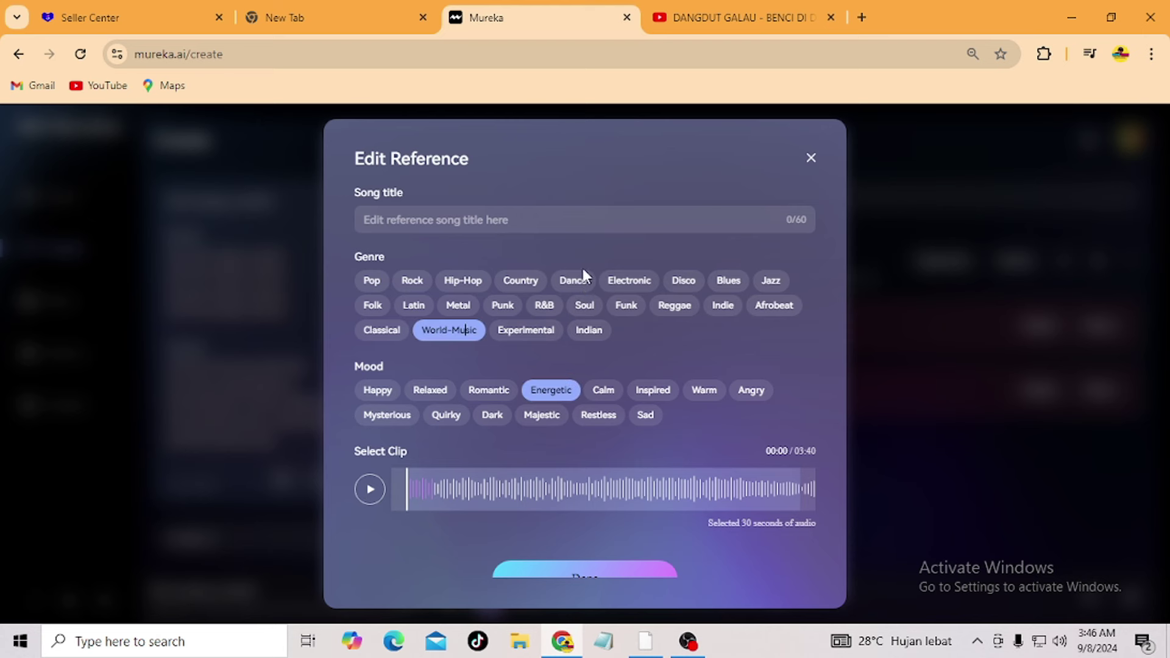
click(576, 285)
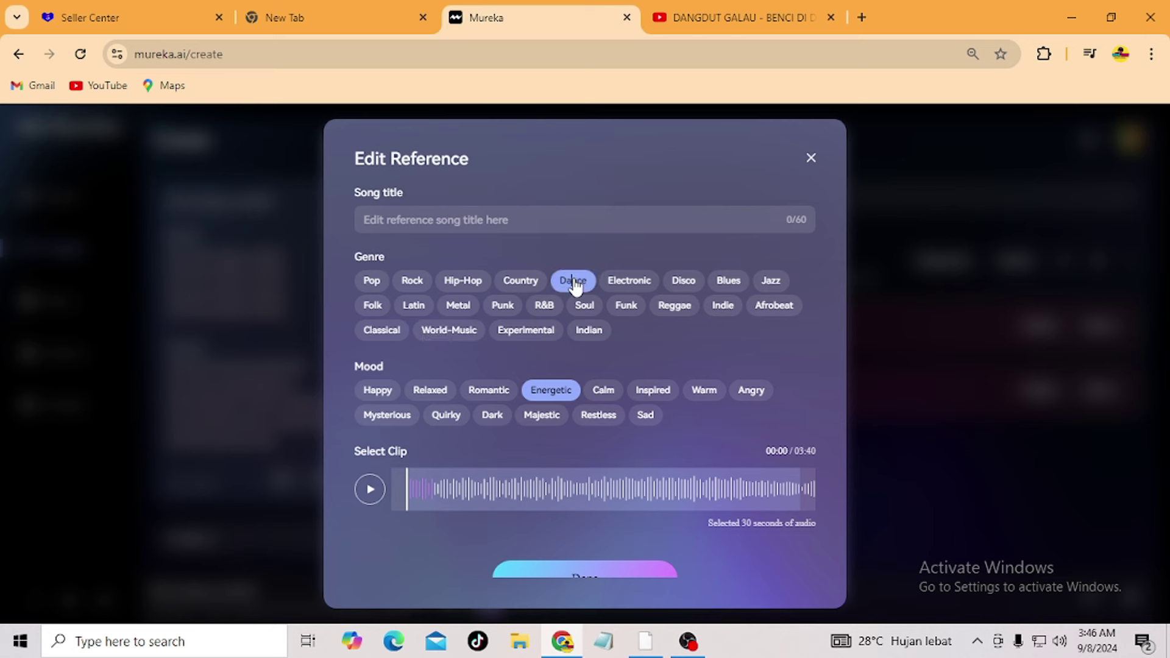
click(427, 218)
text(tak)
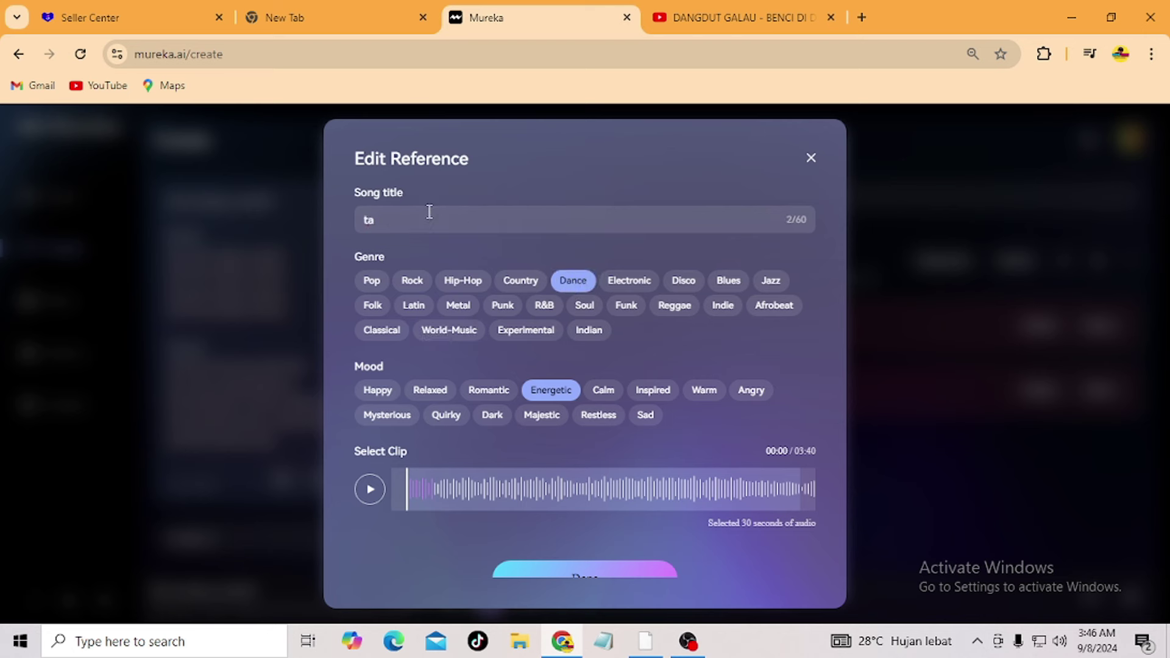
key(BackSpace)
key(BackSpace)
text(tak mampu)
scroll(530, 378, down, 1)
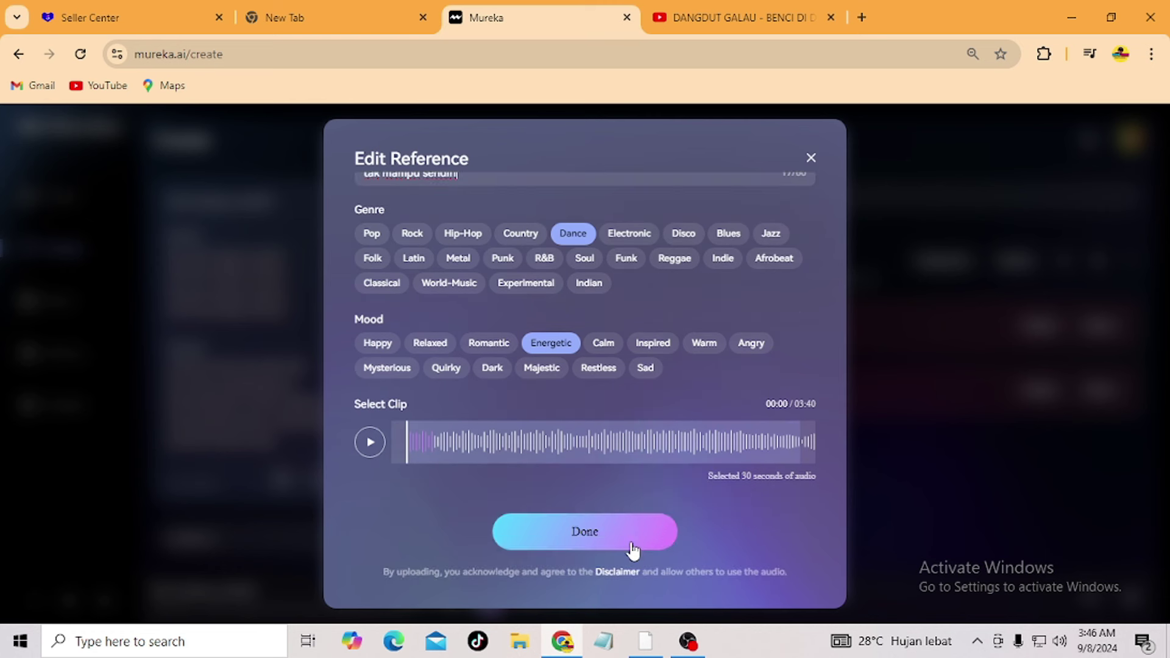
click(600, 535)
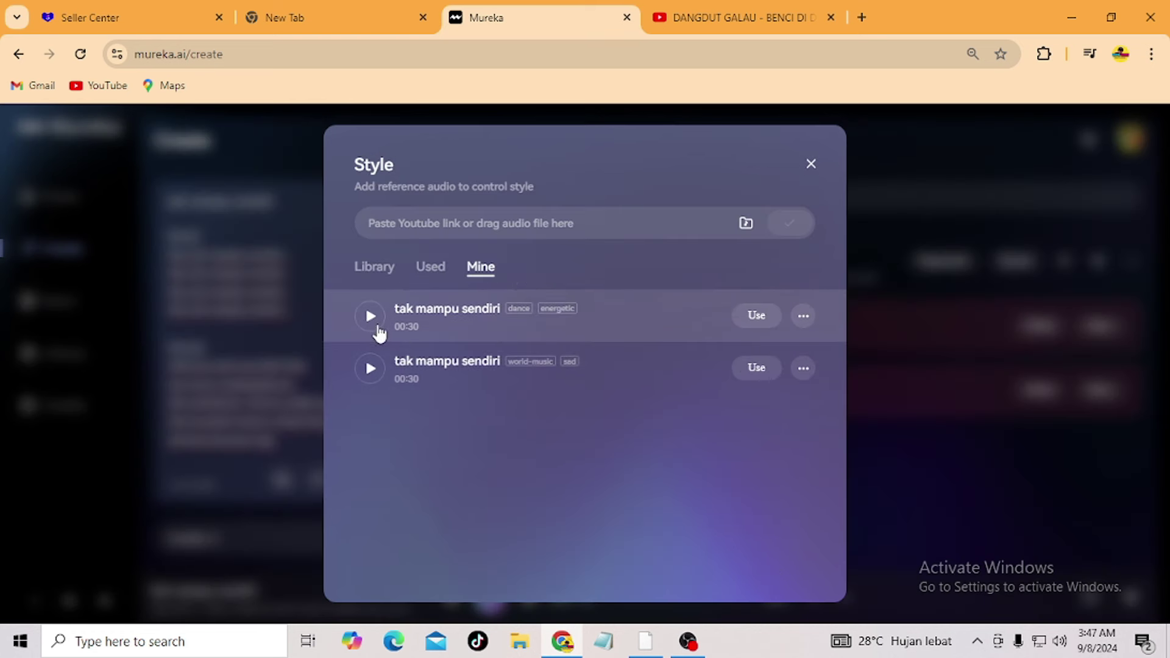
Apply the dance/energetic "tak mampu sendiri" reference as the song's style, preview it and generate the song
click(767, 320)
click(413, 228)
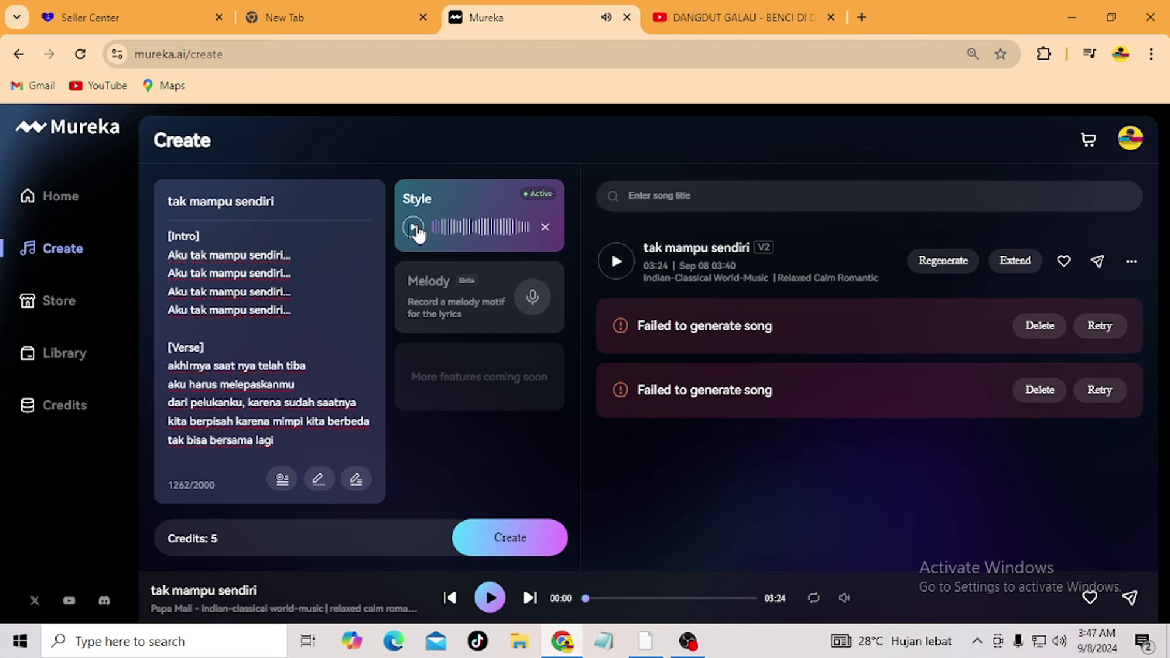
click(414, 228)
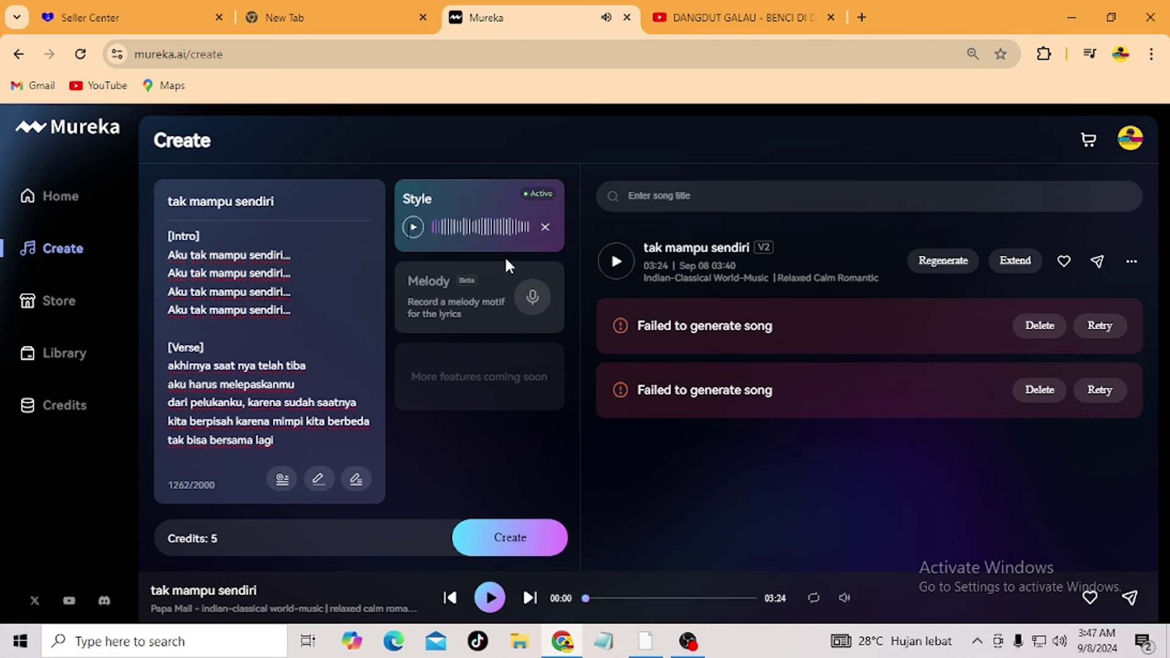
click(510, 538)
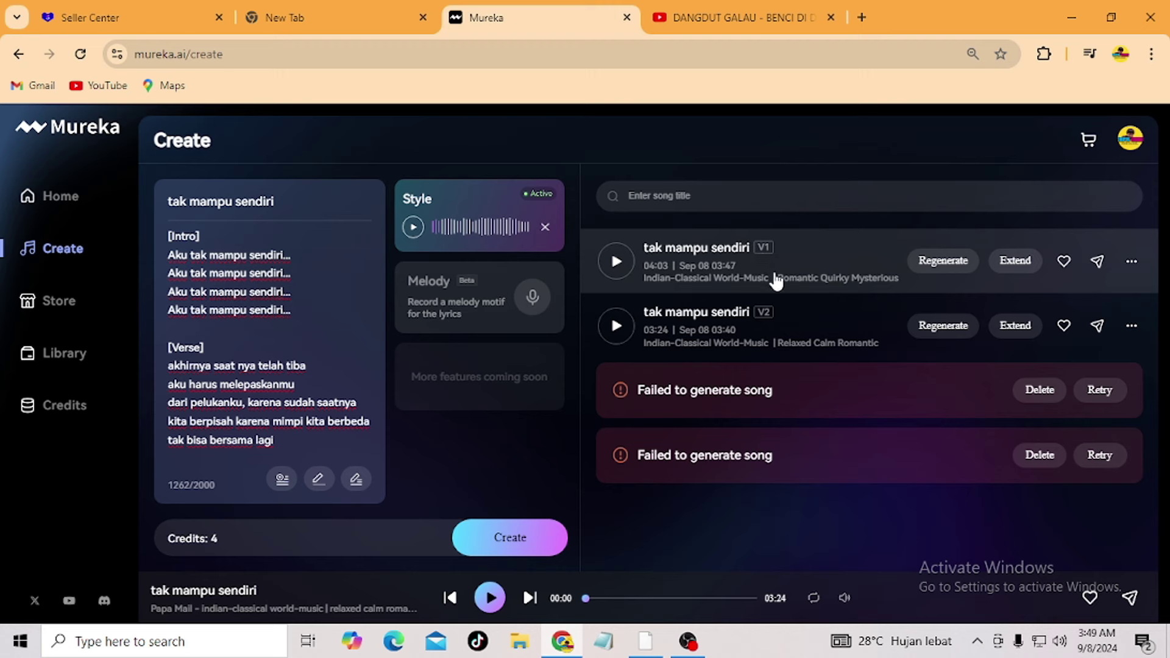
Play the newly generated V1 version of "tak mampu sendiri" and lower the playback volume
click(614, 262)
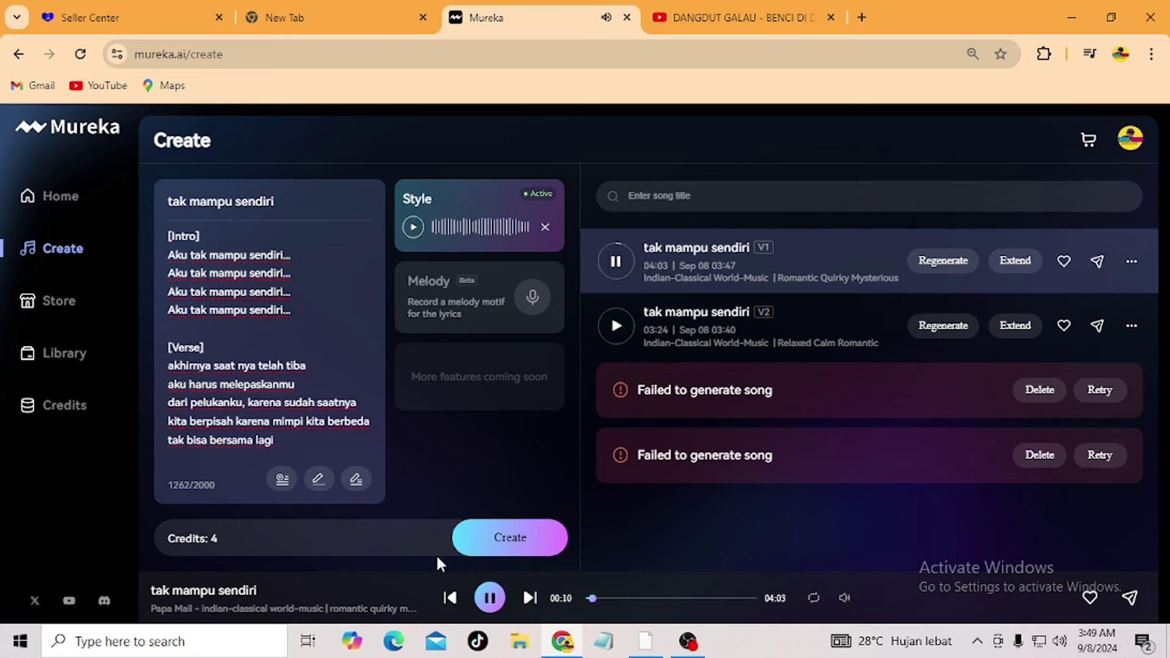
mouse_move(844, 602)
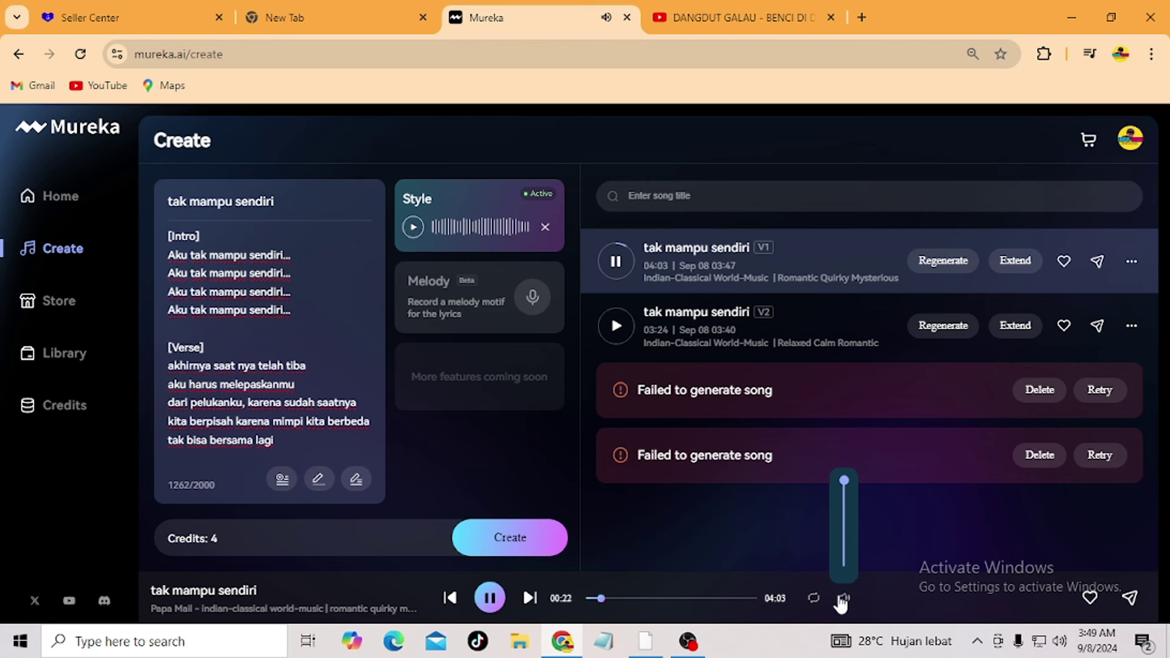
mouse_move(842, 479)
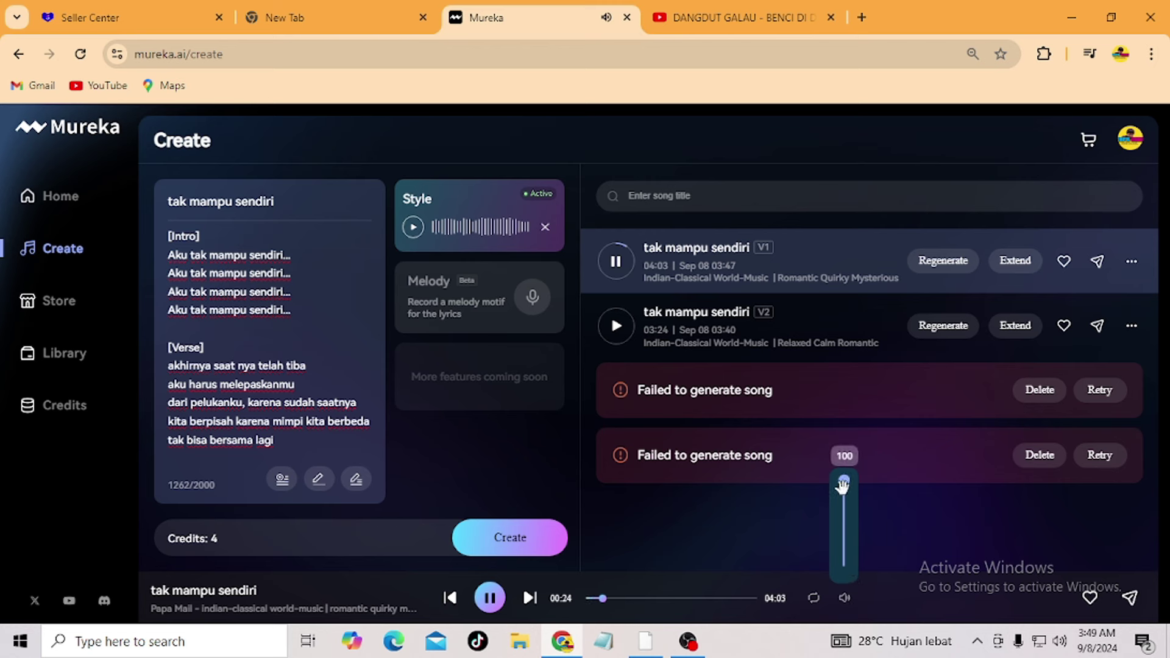
drag(844, 483, 858, 600)
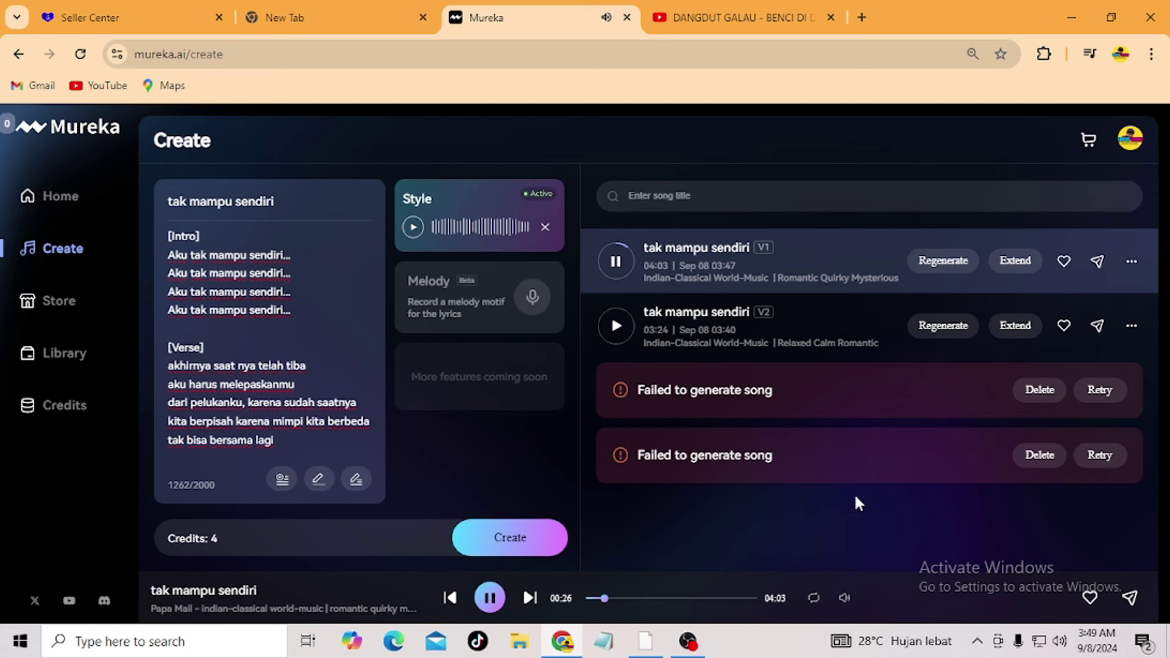
click(844, 511)
drag(845, 518, 844, 534)
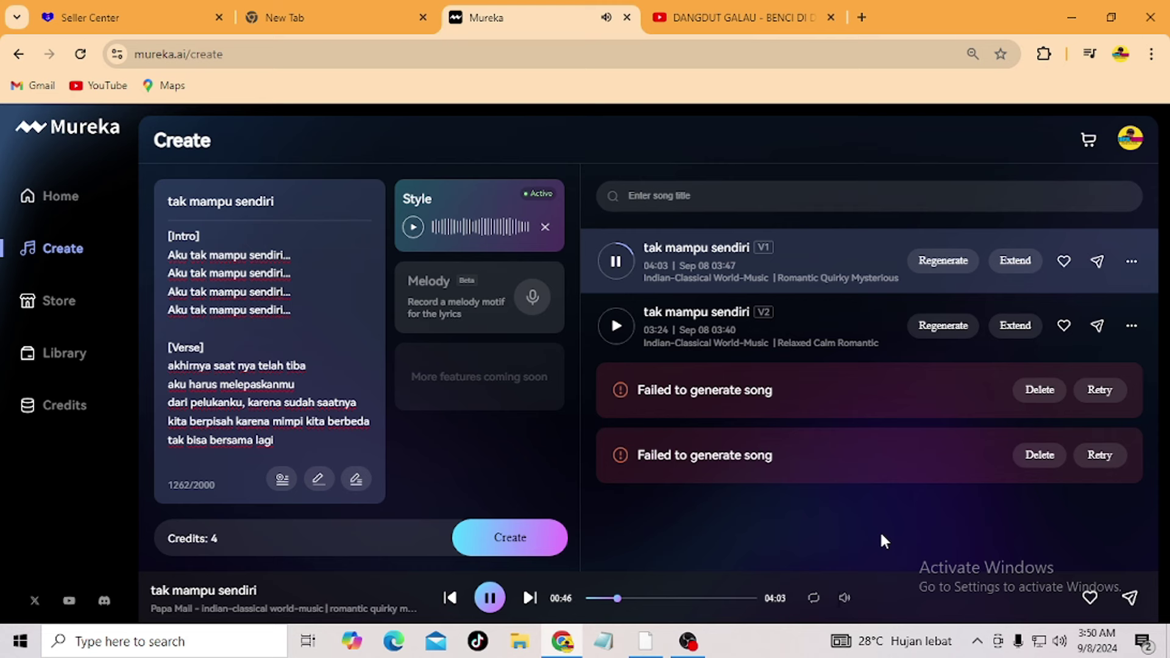
mouse_move(849, 599)
drag(844, 532, 847, 548)
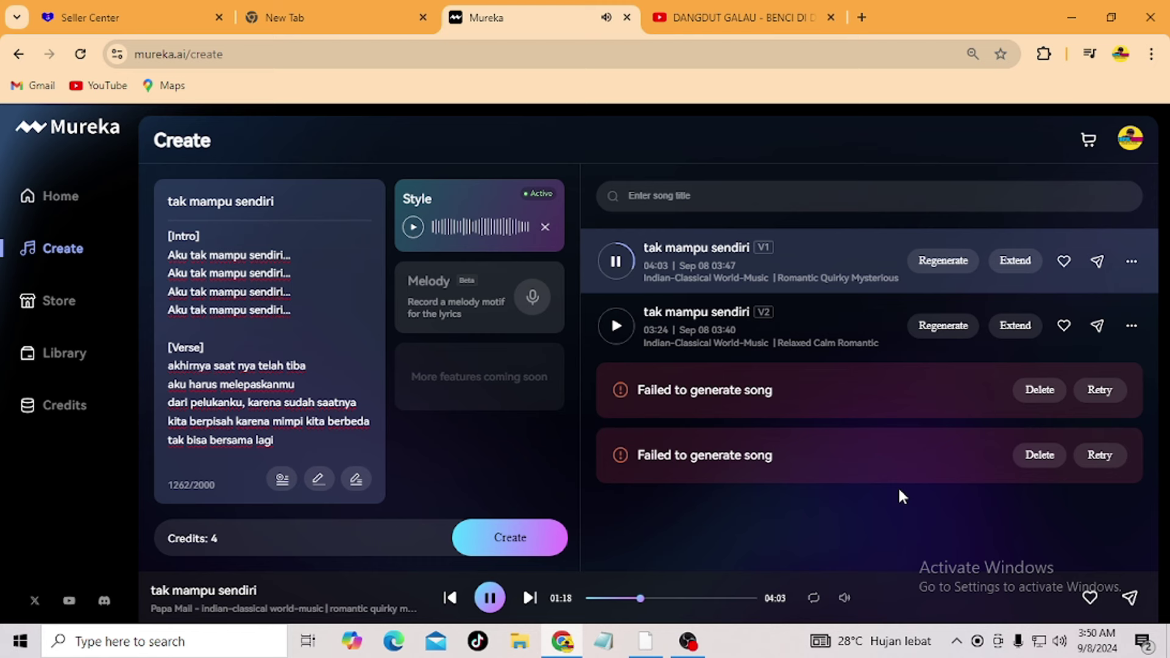
Sample the V1 song at about 02:41 and 03:29, and pause it
click(701, 599)
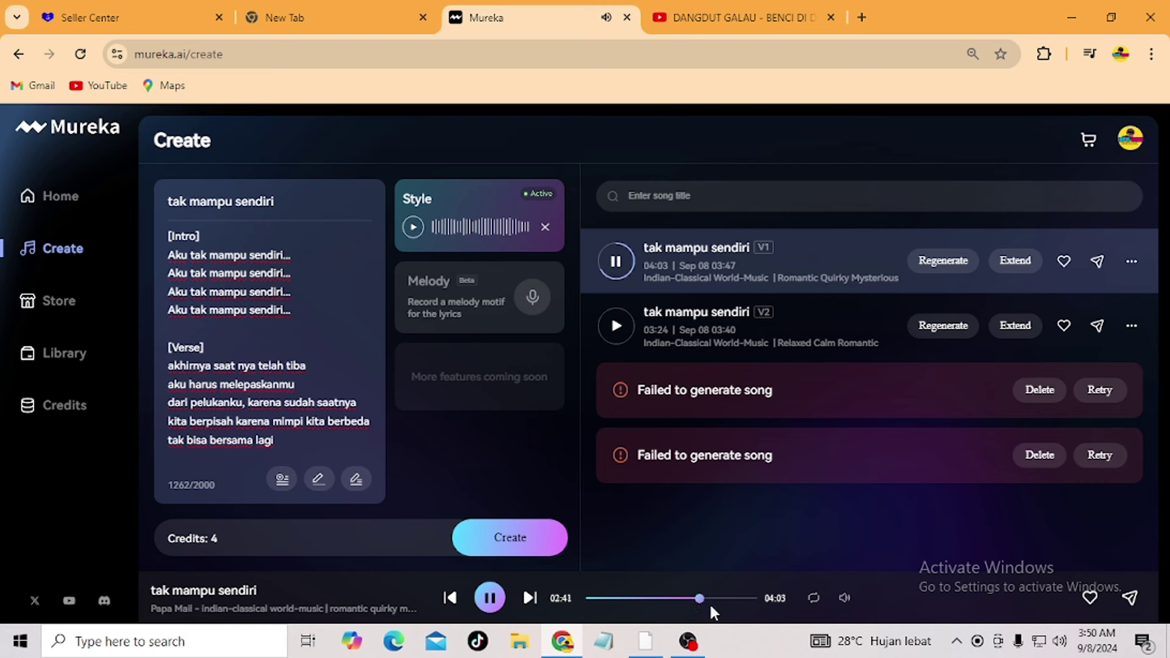
click(732, 601)
click(492, 598)
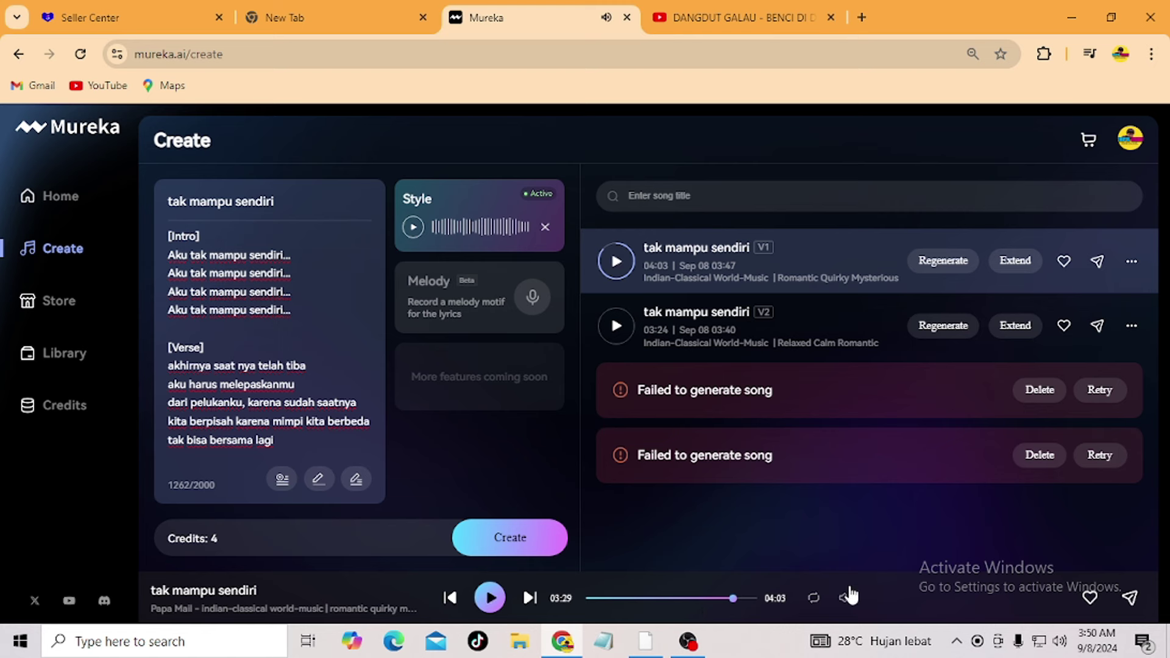
mouse_move(844, 596)
scroll(273, 353, down, 1)
scroll(256, 310, up, 1)
click(289, 254)
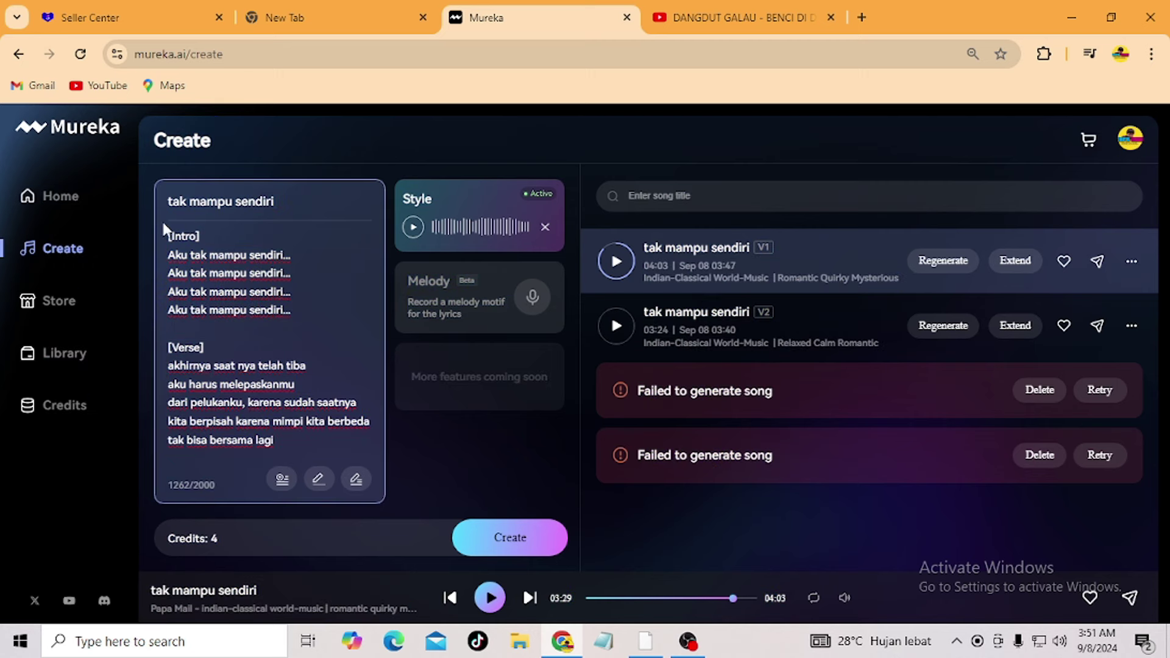
click(831, 17)
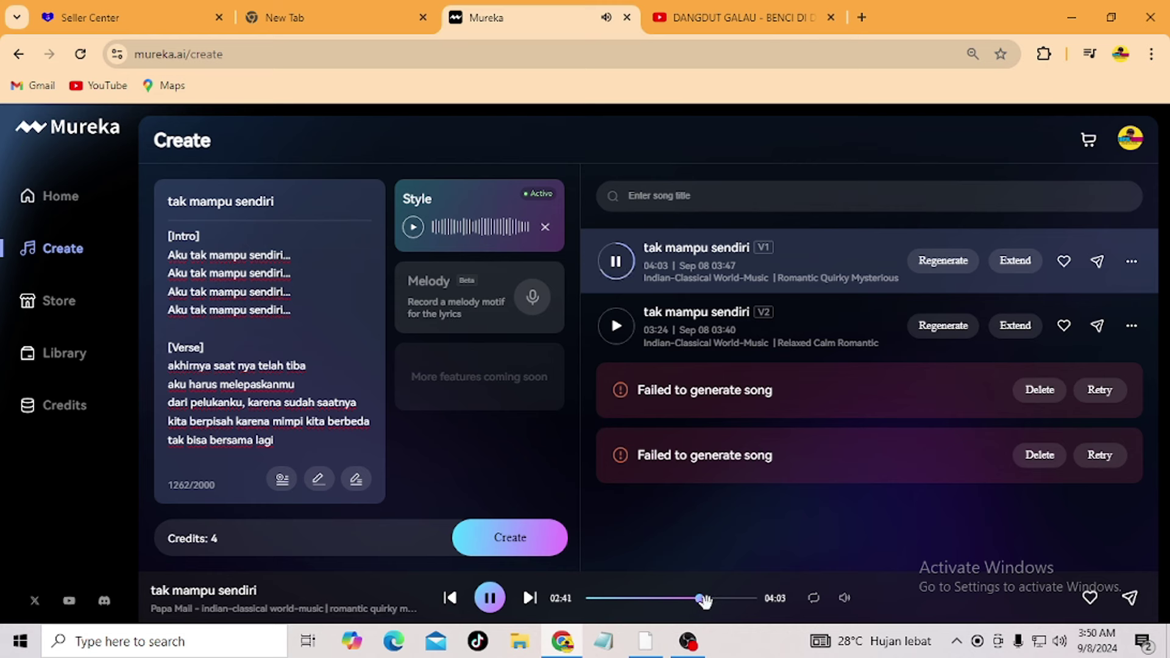
Skip ahead to about 03:29 in the playing V1 song and pause it
click(729, 598)
click(491, 598)
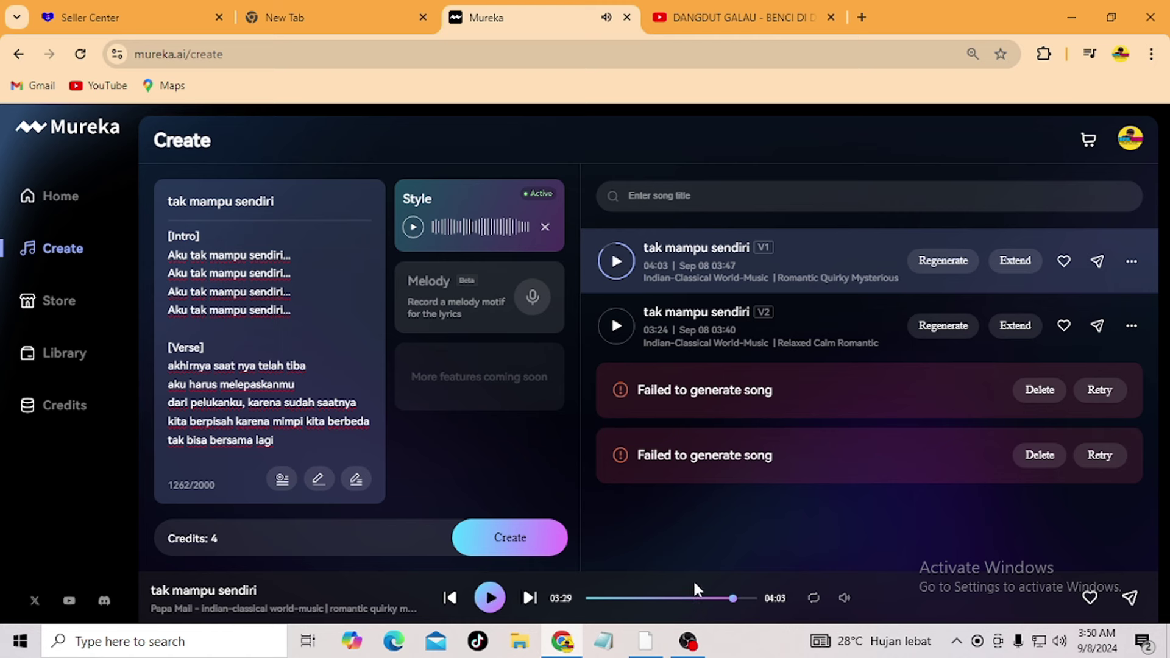
mouse_move(844, 597)
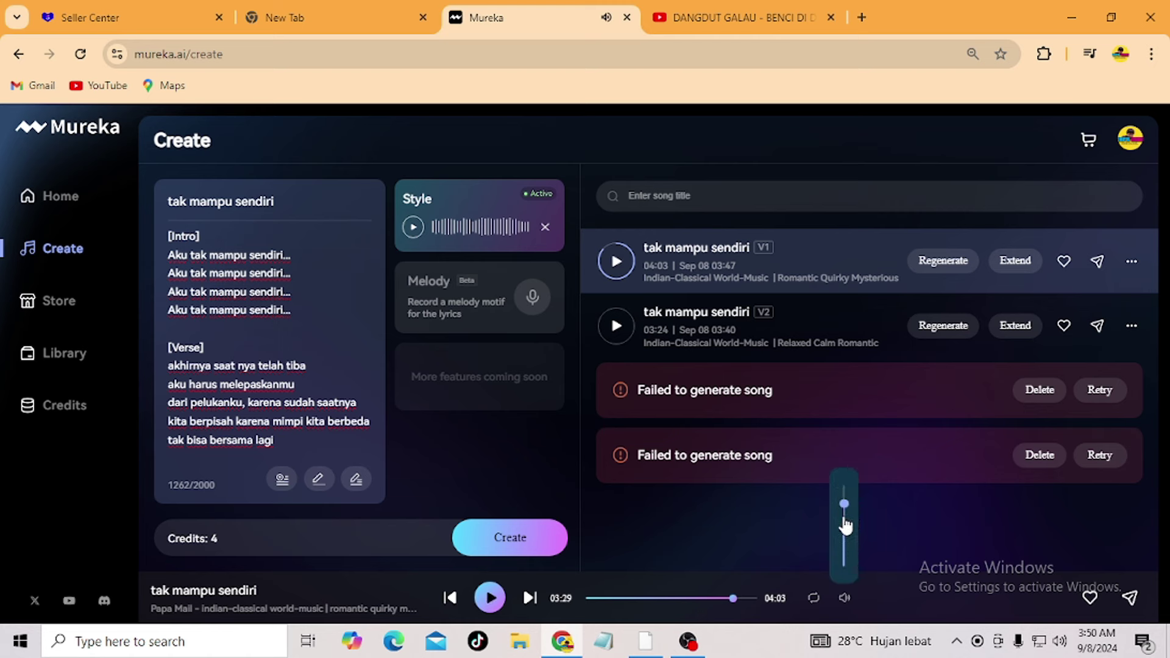